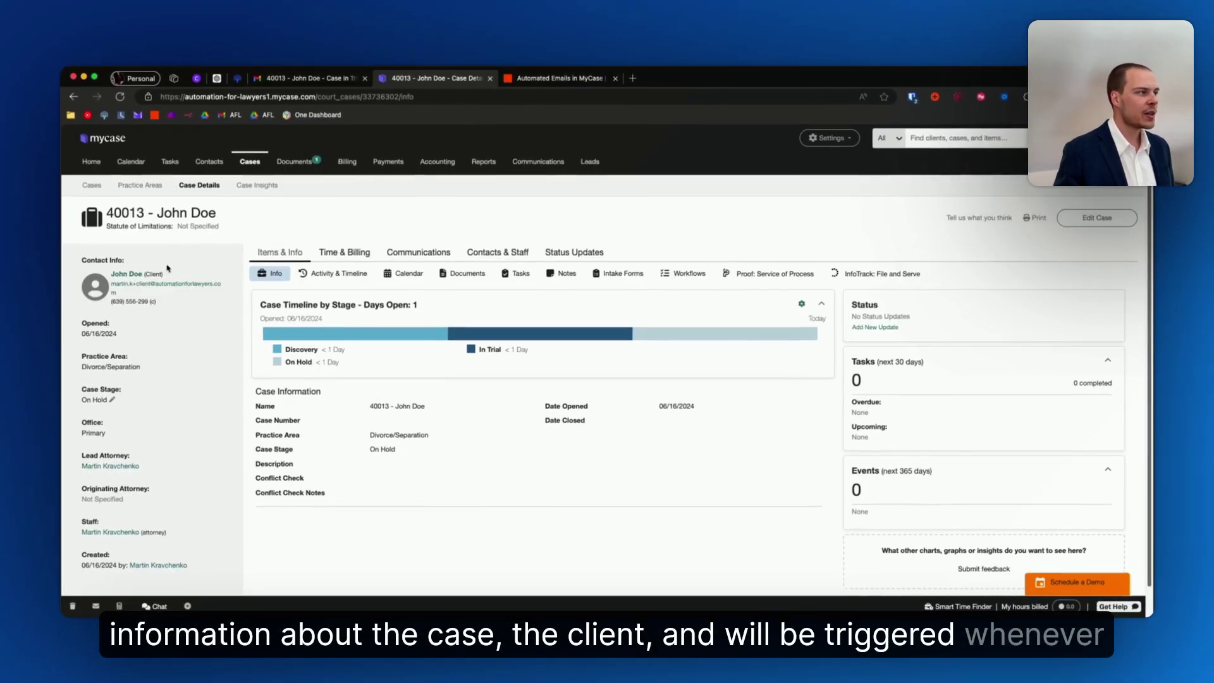
# - Show the client's 'Case In Trial' notification email in Gmail
pyautogui.click(112, 399)
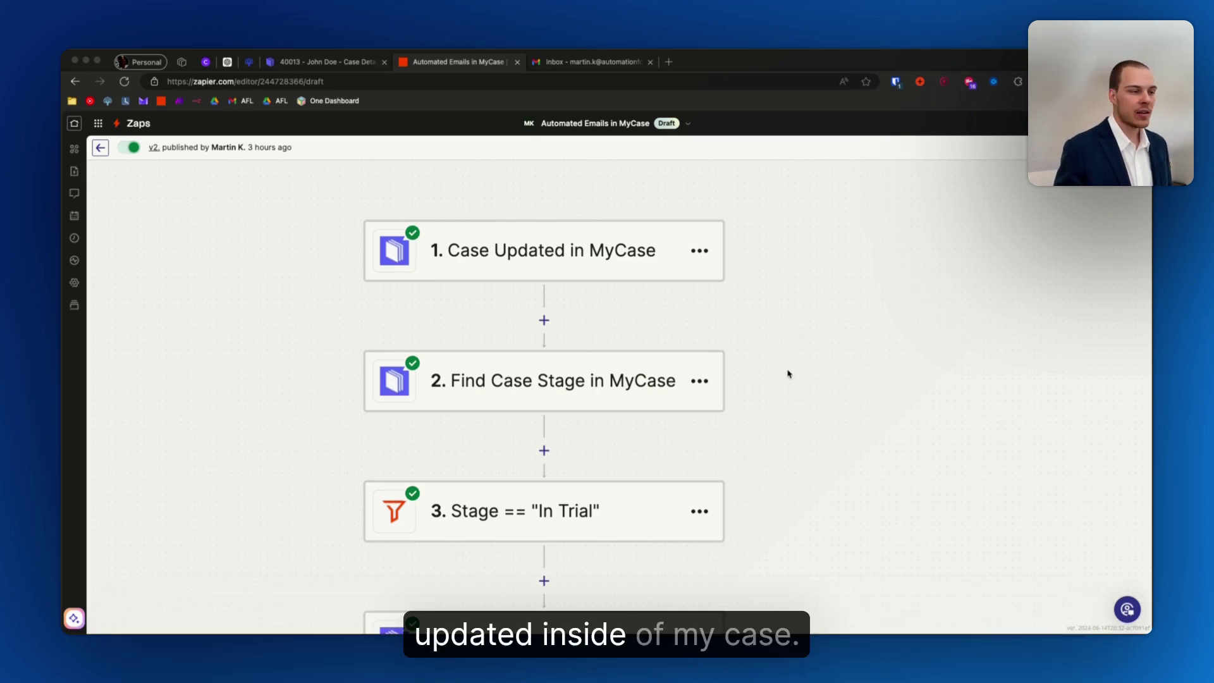
pyautogui.moveTo(796, 384); pyautogui.dragTo(787, 263)
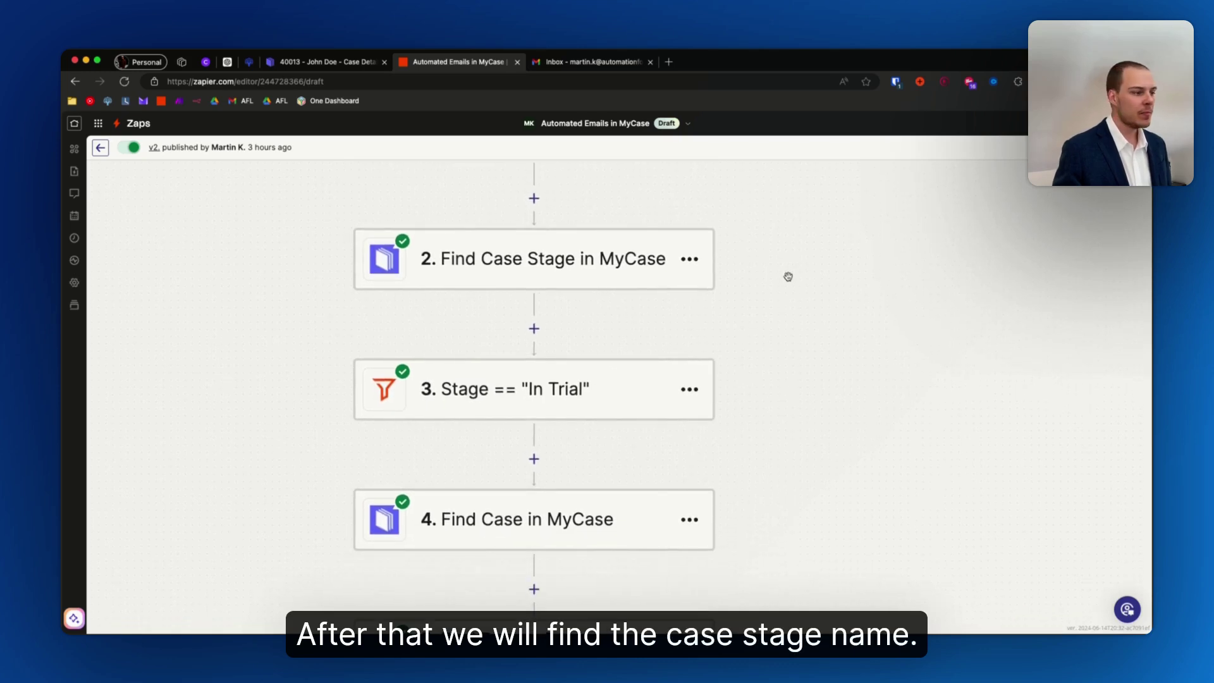
pyautogui.scroll(-2, 793, 453)
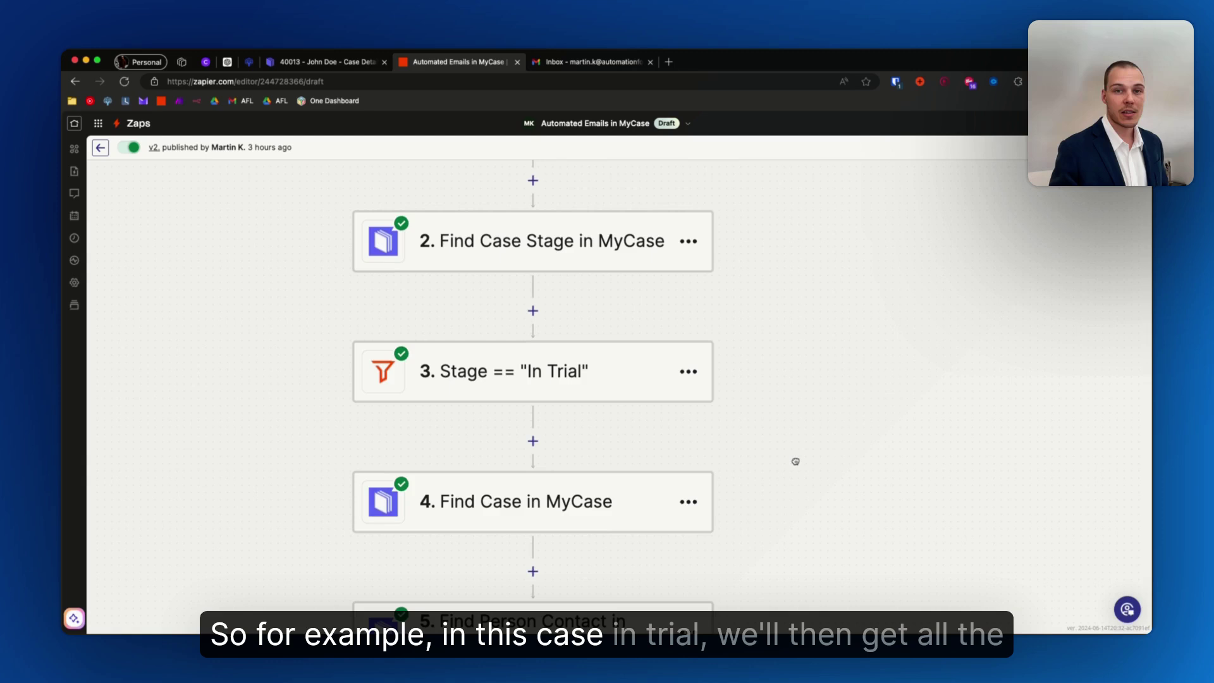
pyautogui.moveTo(796, 461); pyautogui.dragTo(790, 314)
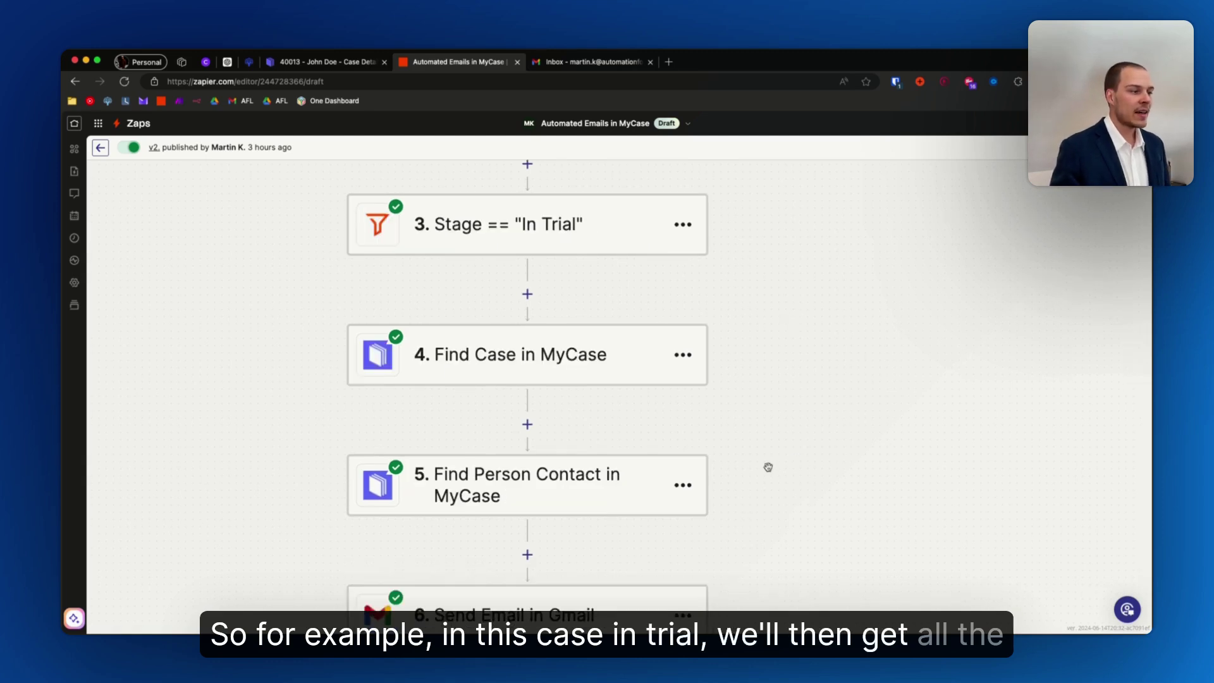
pyautogui.moveTo(768, 467); pyautogui.dragTo(766, 423)
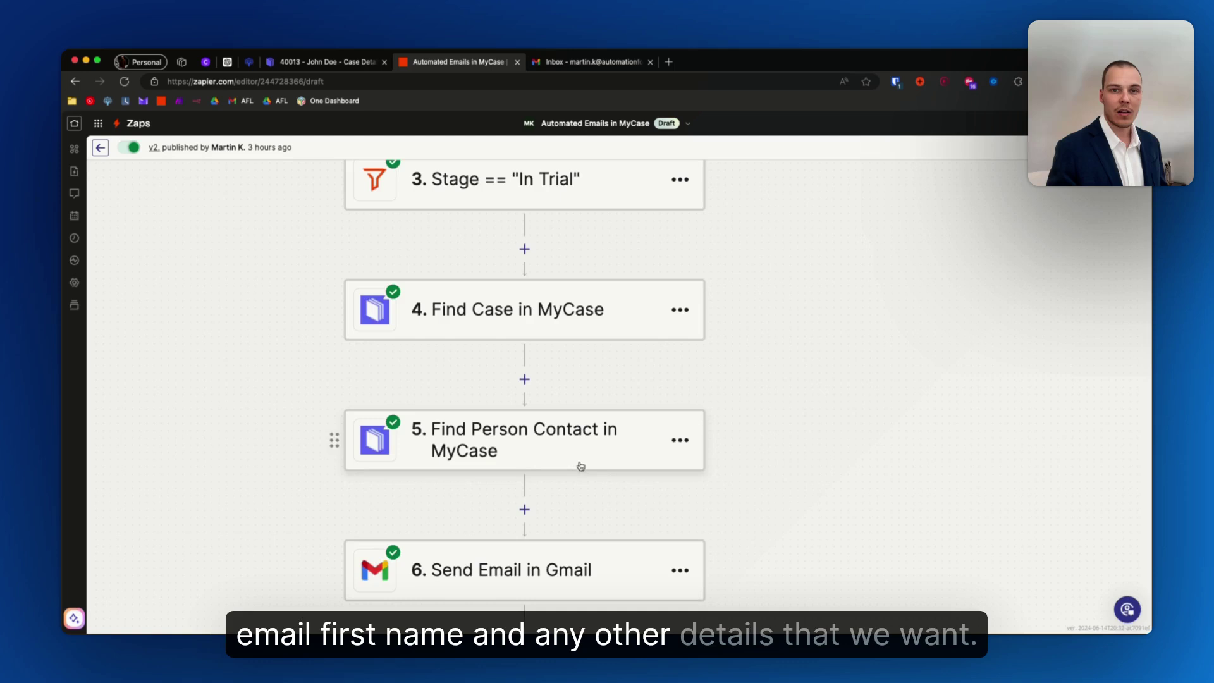
pyautogui.moveTo(761, 514); pyautogui.dragTo(763, 396)
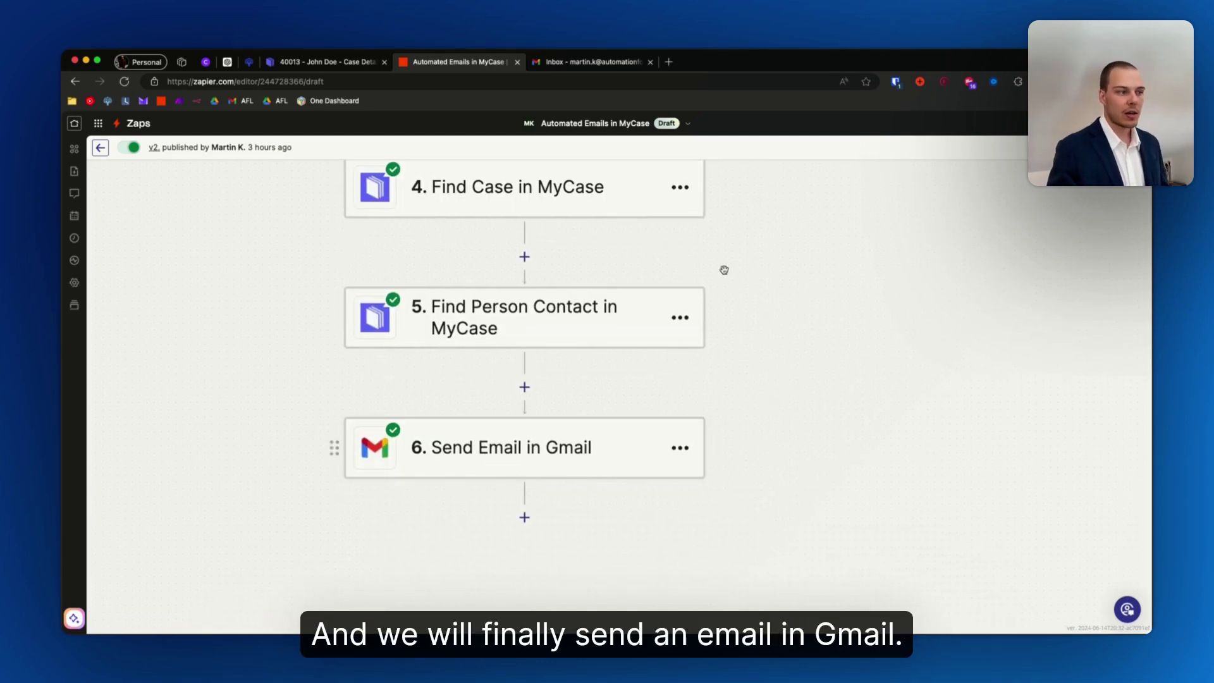
pyautogui.scroll(5, 732, 263)
pyautogui.scroll(7, 755, 257)
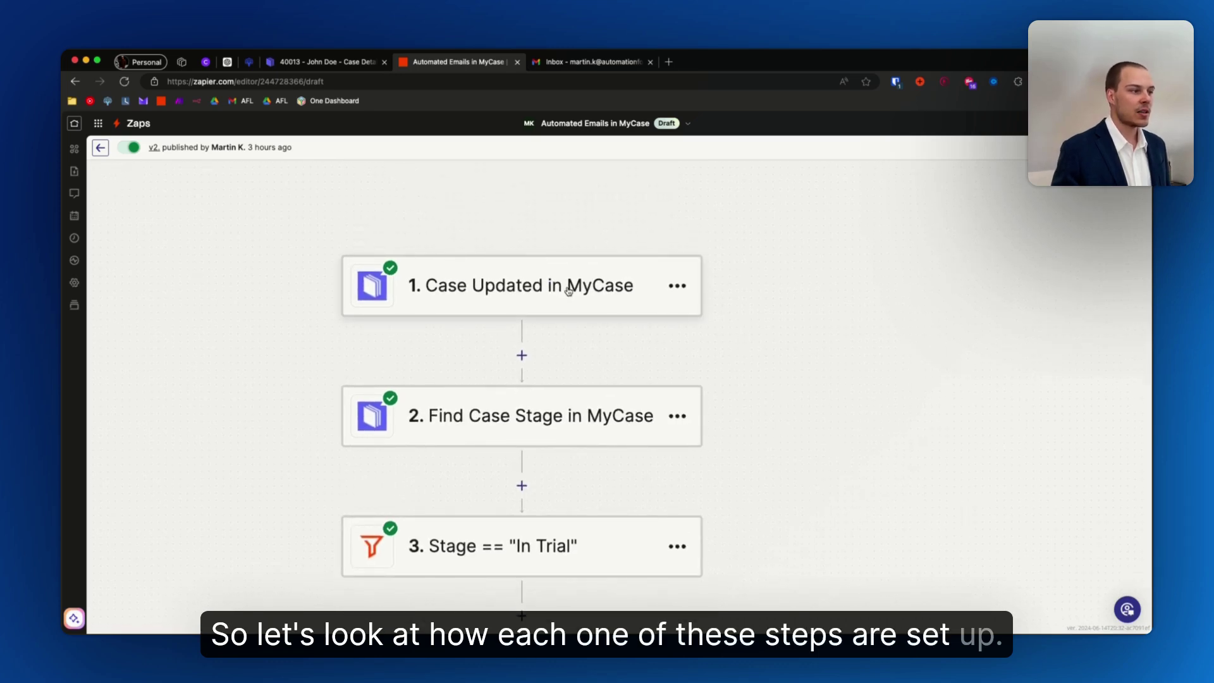
# - Review the Case Updated trigger's action options and its sample case records
pyautogui.click(568, 289)
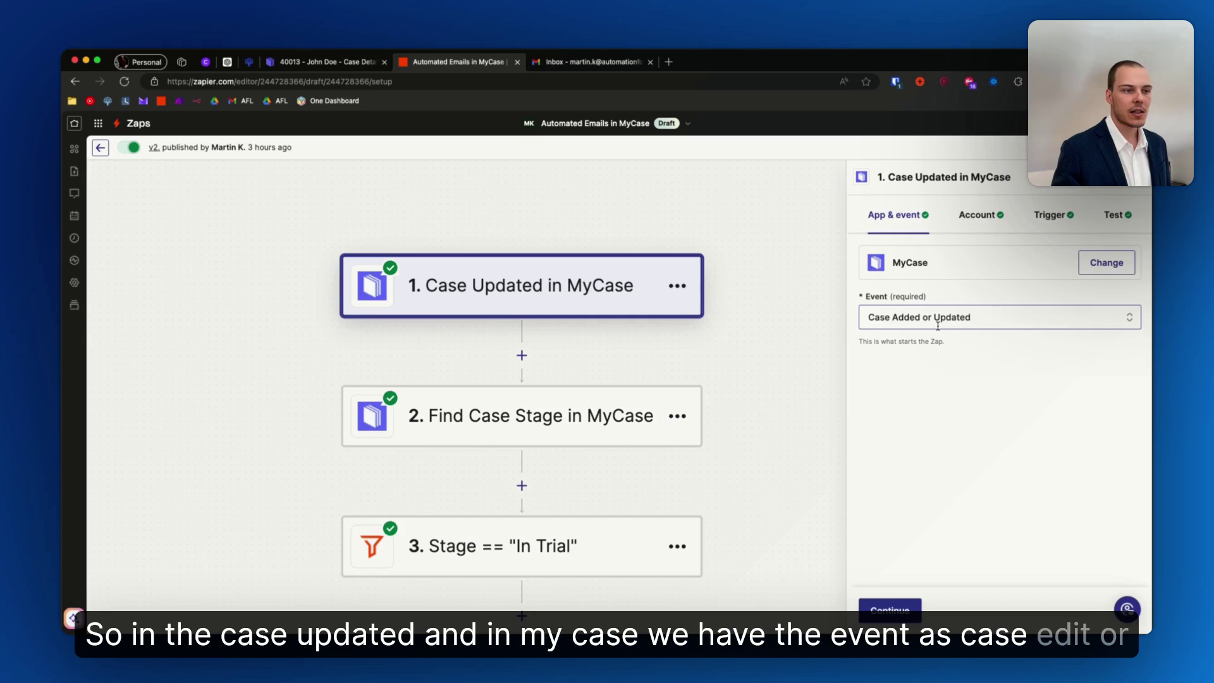
pyautogui.click(1040, 218)
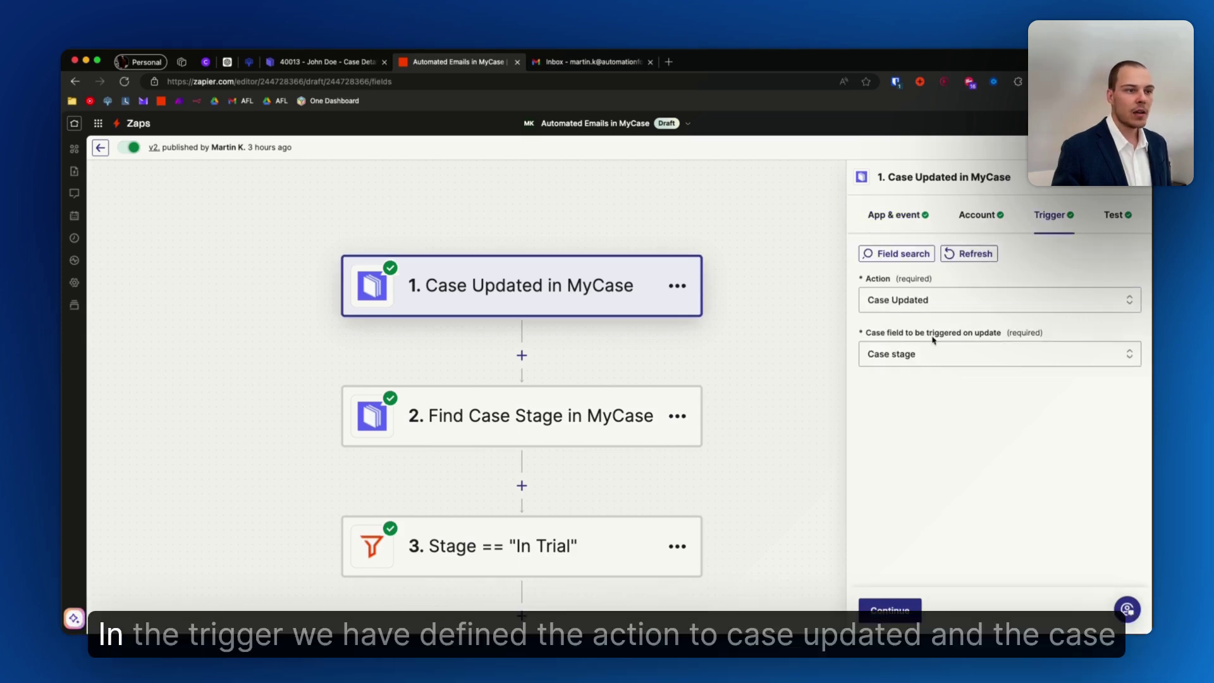
pyautogui.click(872, 301)
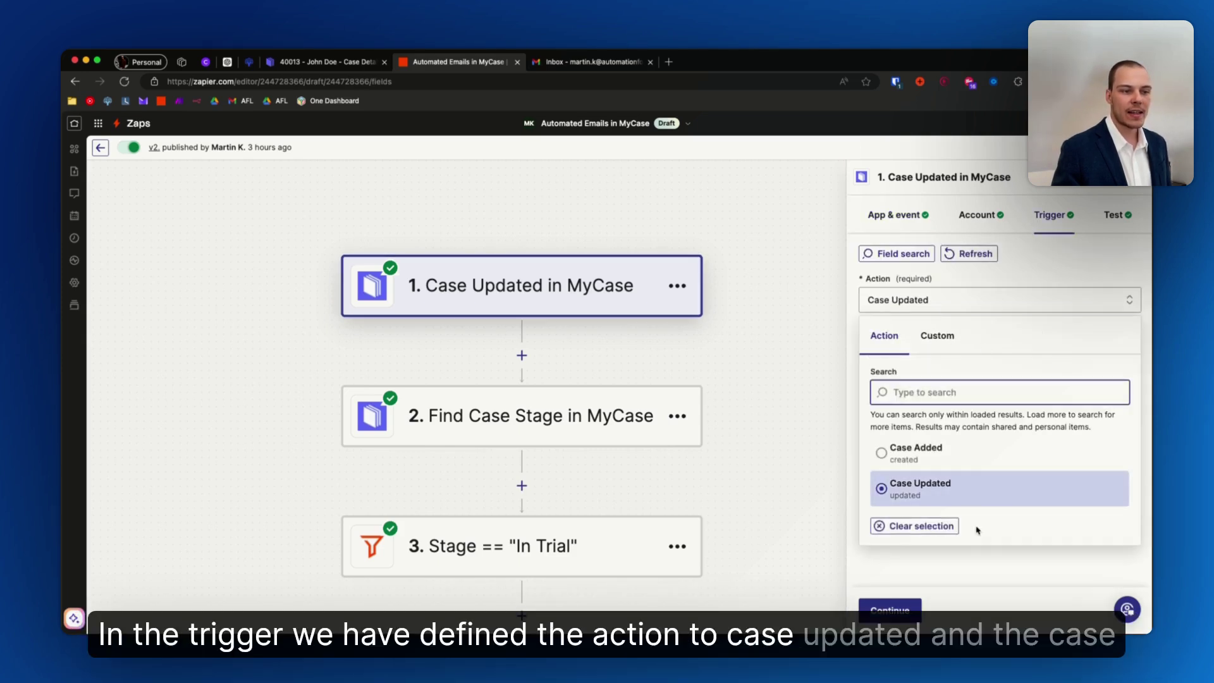
pyautogui.click(983, 554)
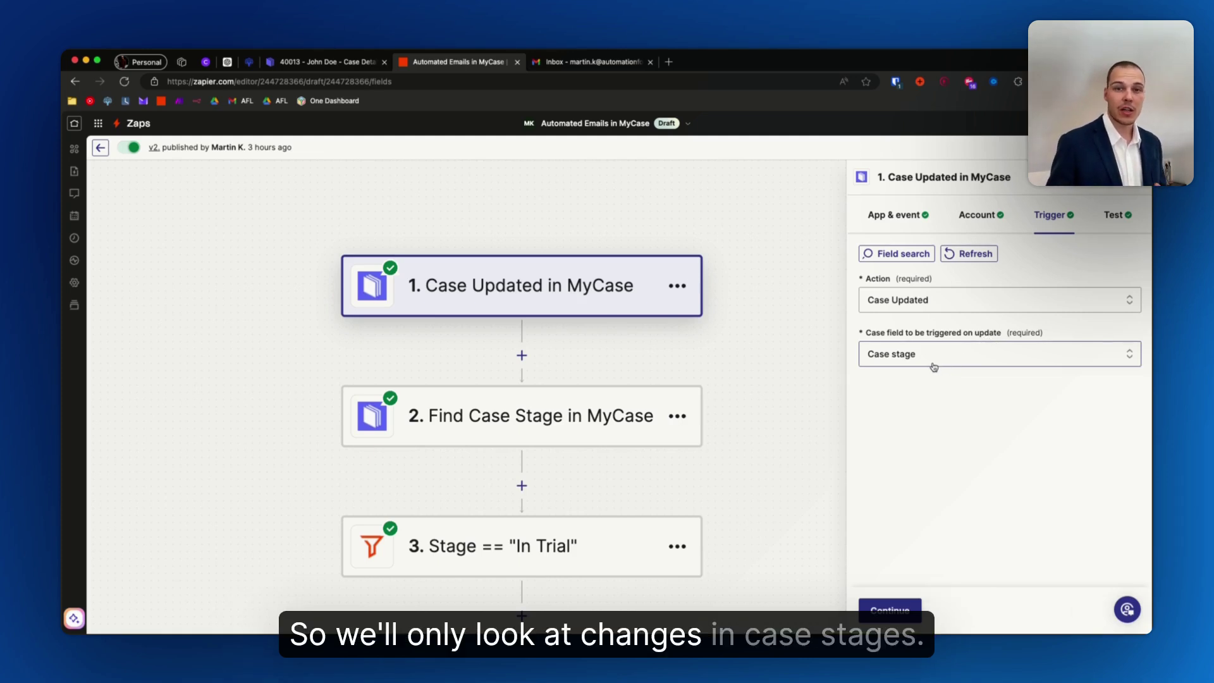
pyautogui.click(657, 436)
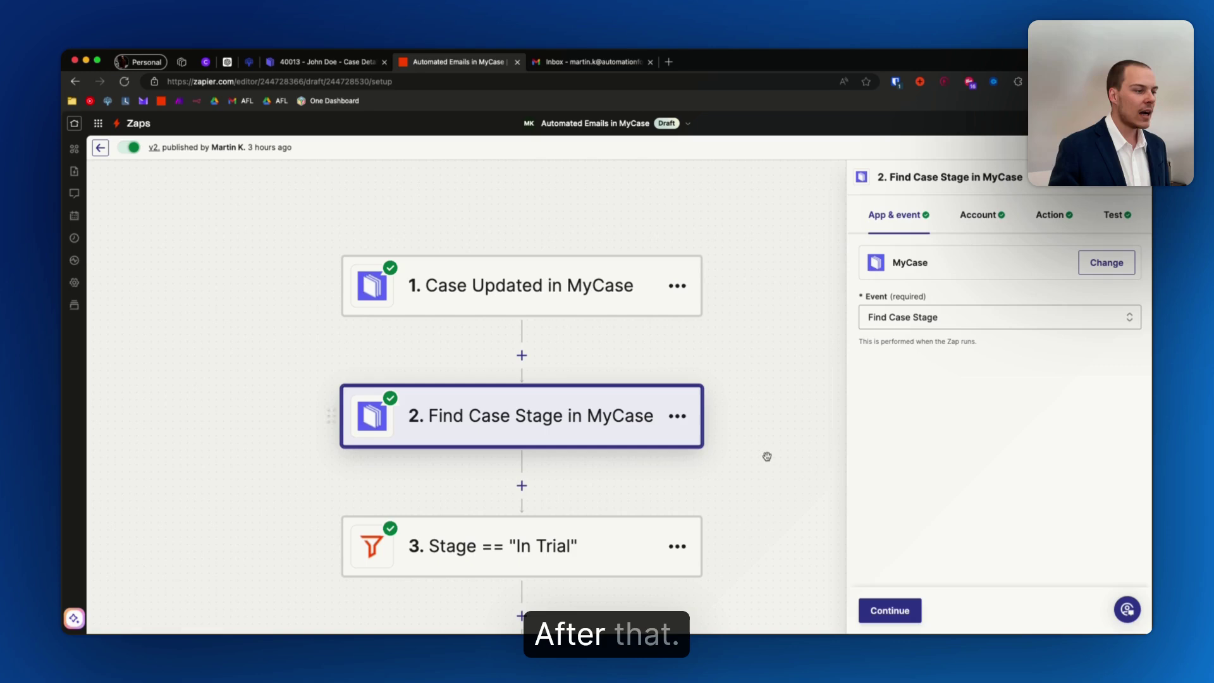
pyautogui.click(658, 297)
pyautogui.click(1117, 215)
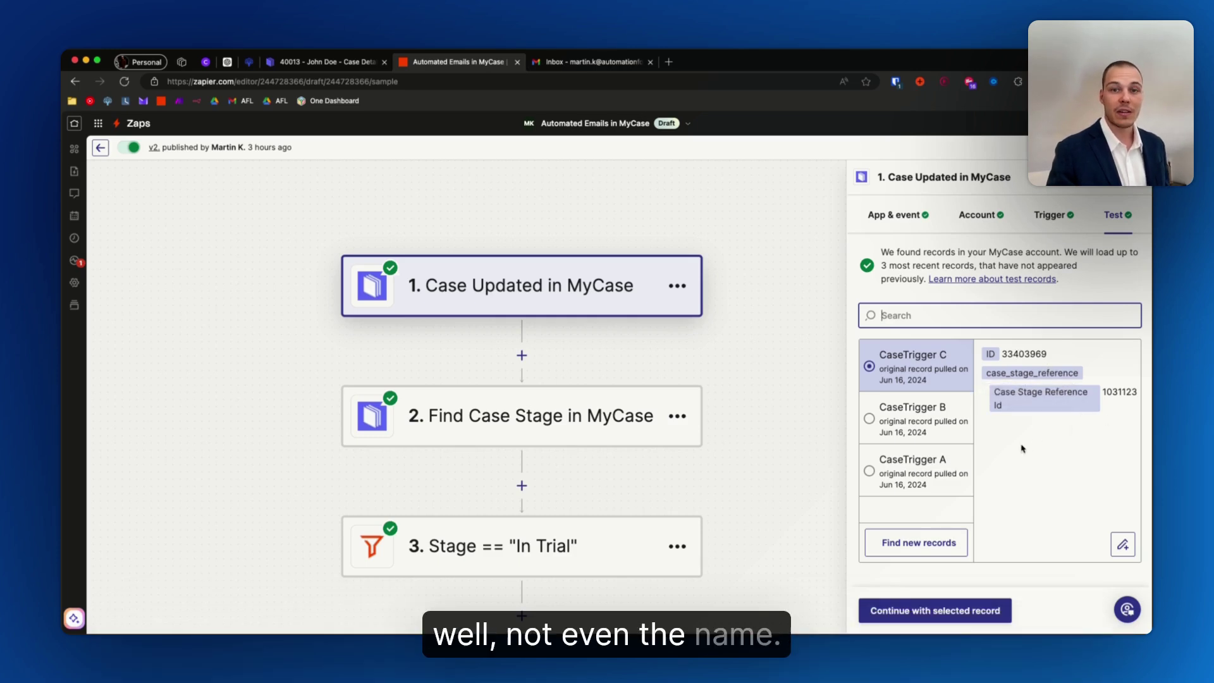
# - Check the Find Case Stage lookup by ID and its test output returning 'In Trial'
pyautogui.click(612, 434)
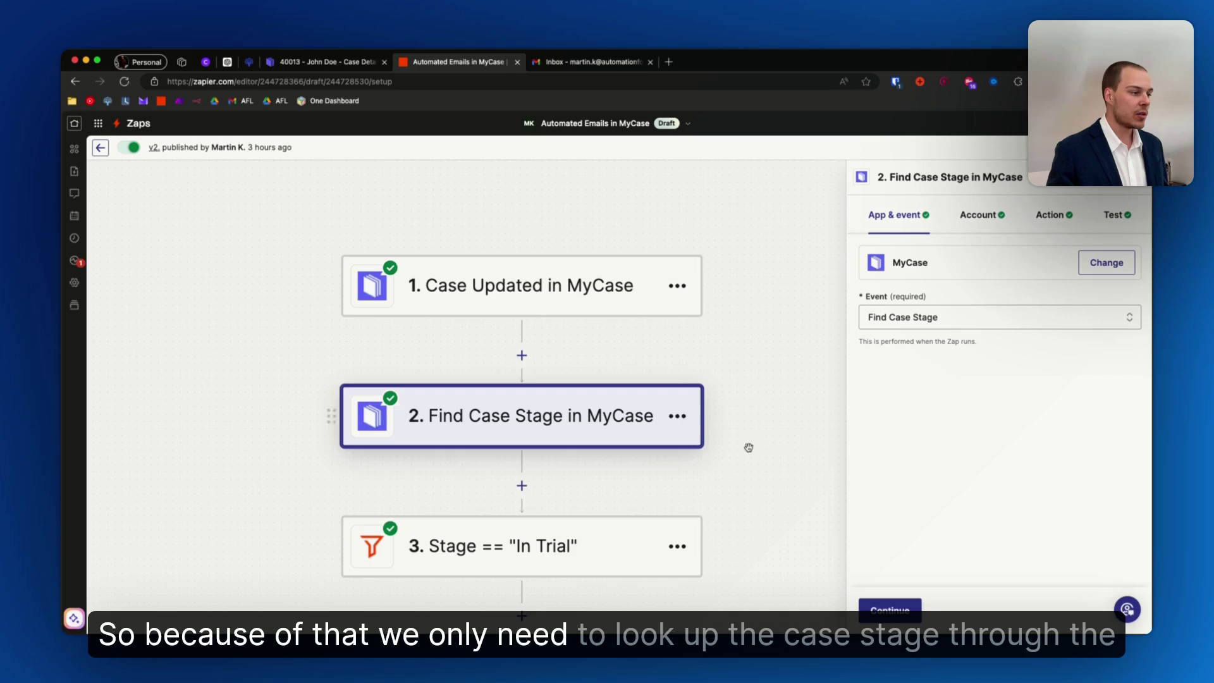
pyautogui.scroll(-3, 748, 447)
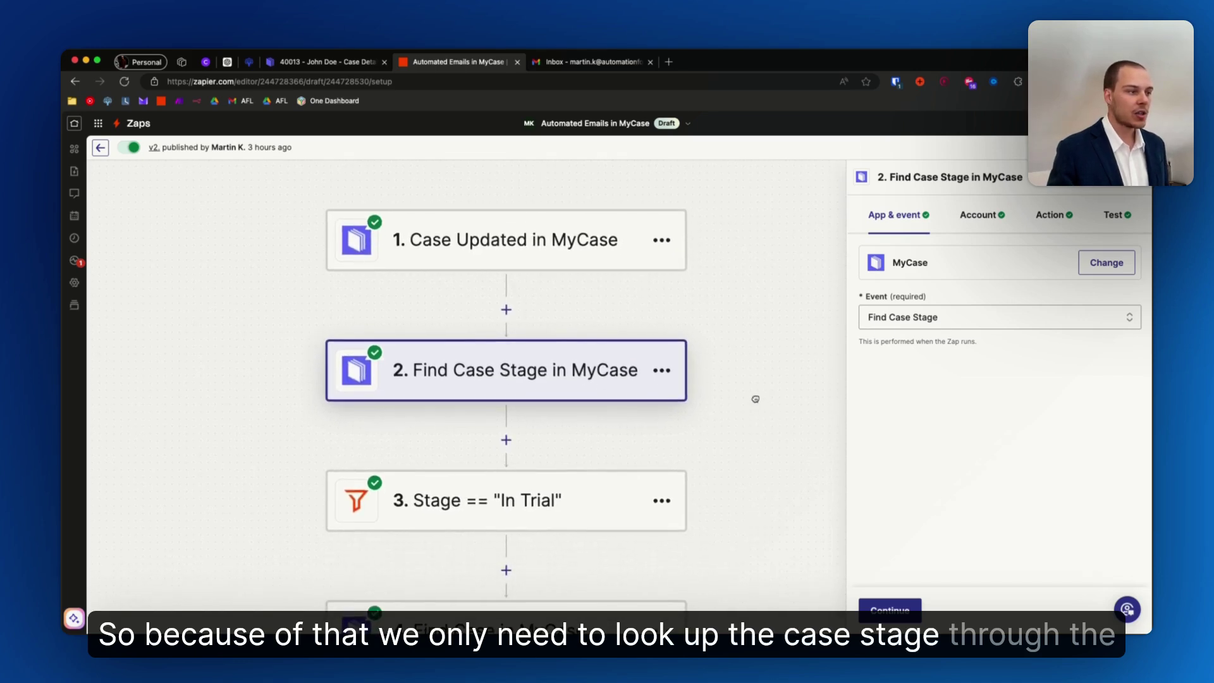
pyautogui.click(1049, 218)
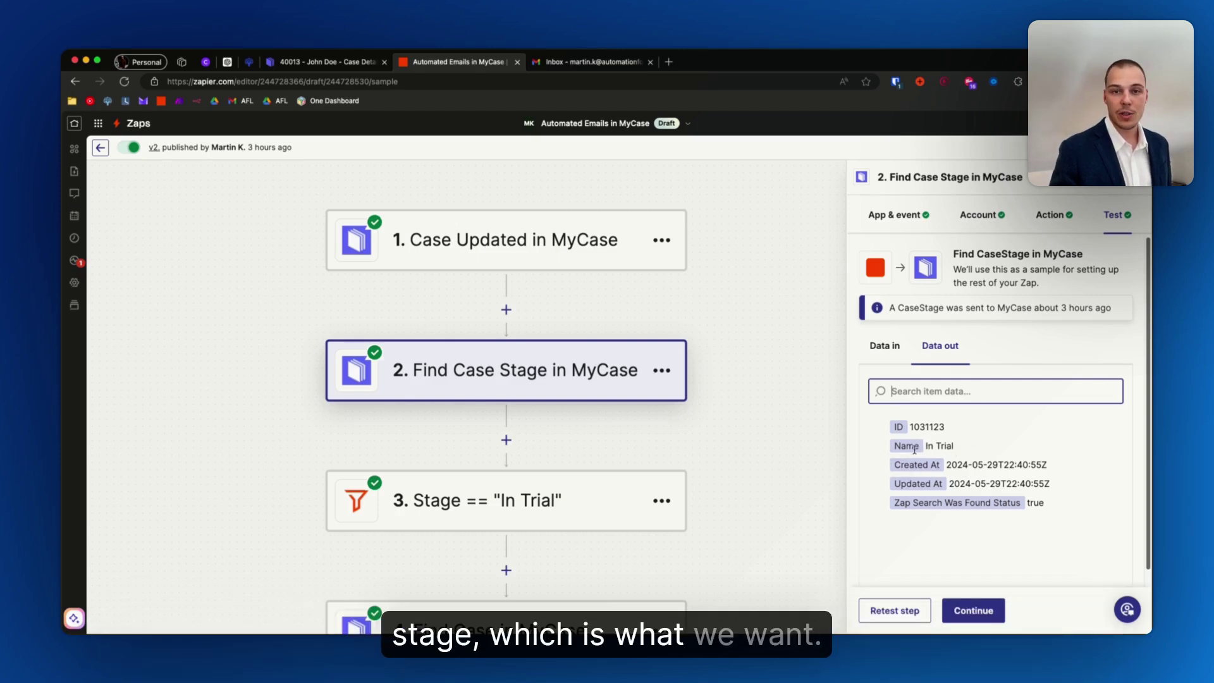
pyautogui.scroll(-2, 730, 407)
# - Review the In Trial filter step's rule and test result
pyautogui.scroll(-4, 730, 408)
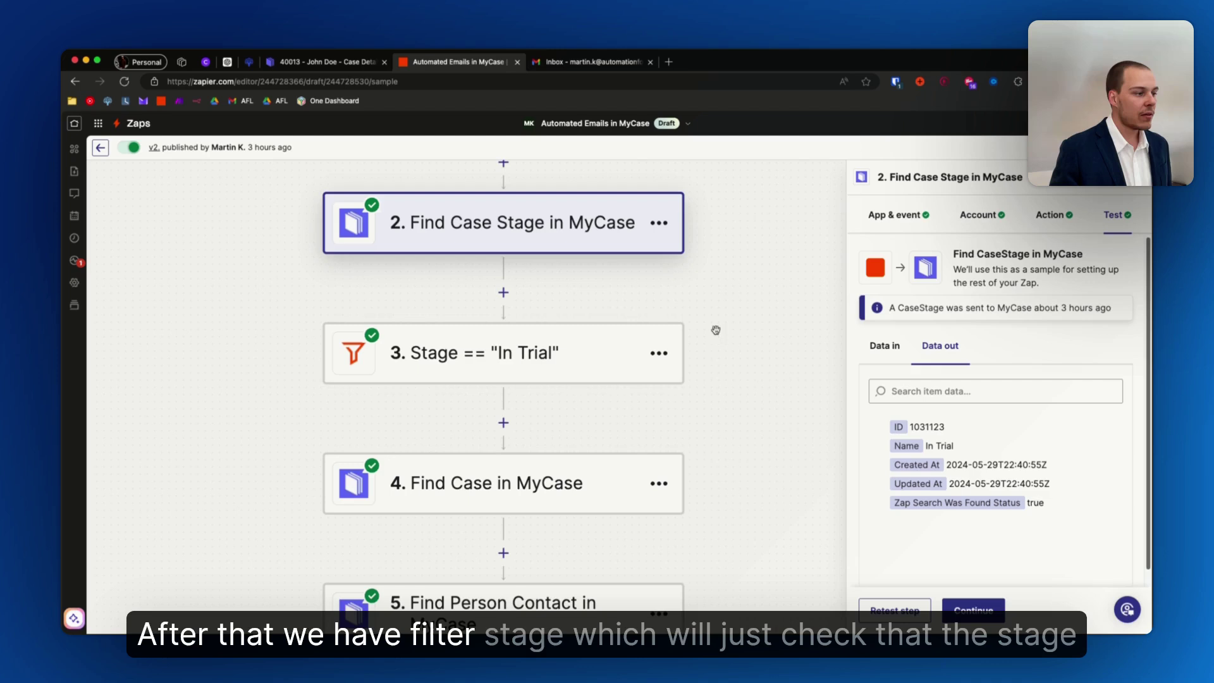
pyautogui.click(536, 357)
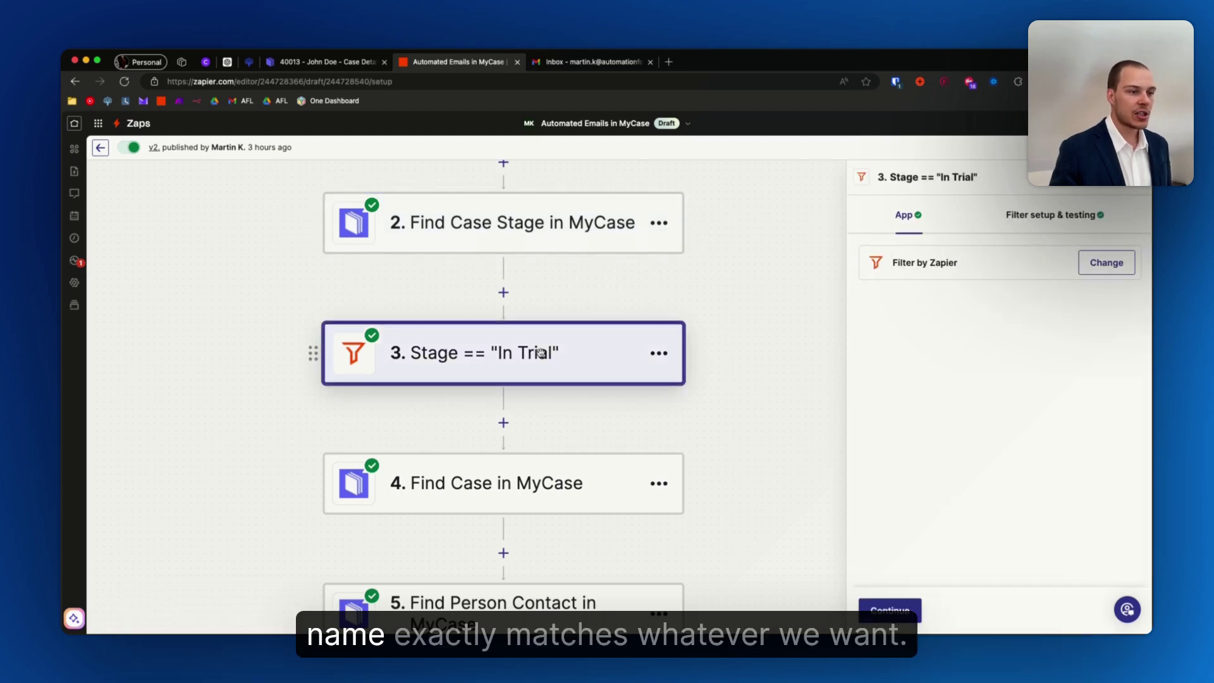
pyautogui.click(1109, 221)
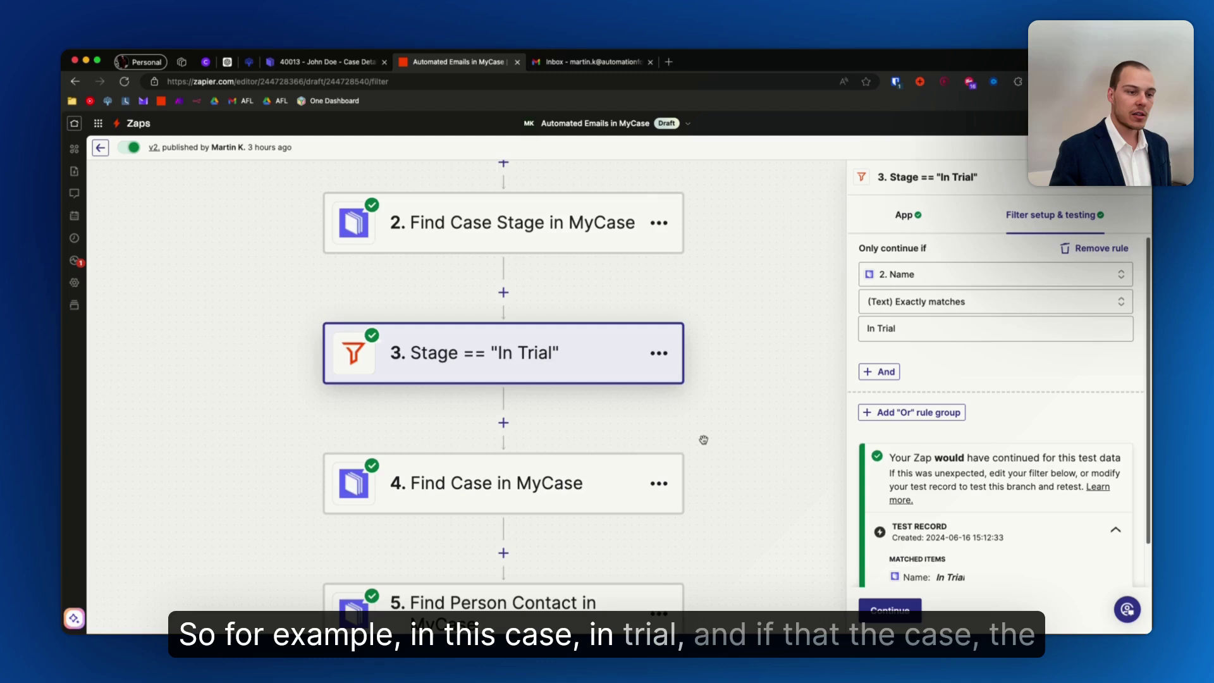
# - Review the Find Case in MyCase step's search by ID and its sample output
pyautogui.moveTo(733, 450); pyautogui.dragTo(738, 359)
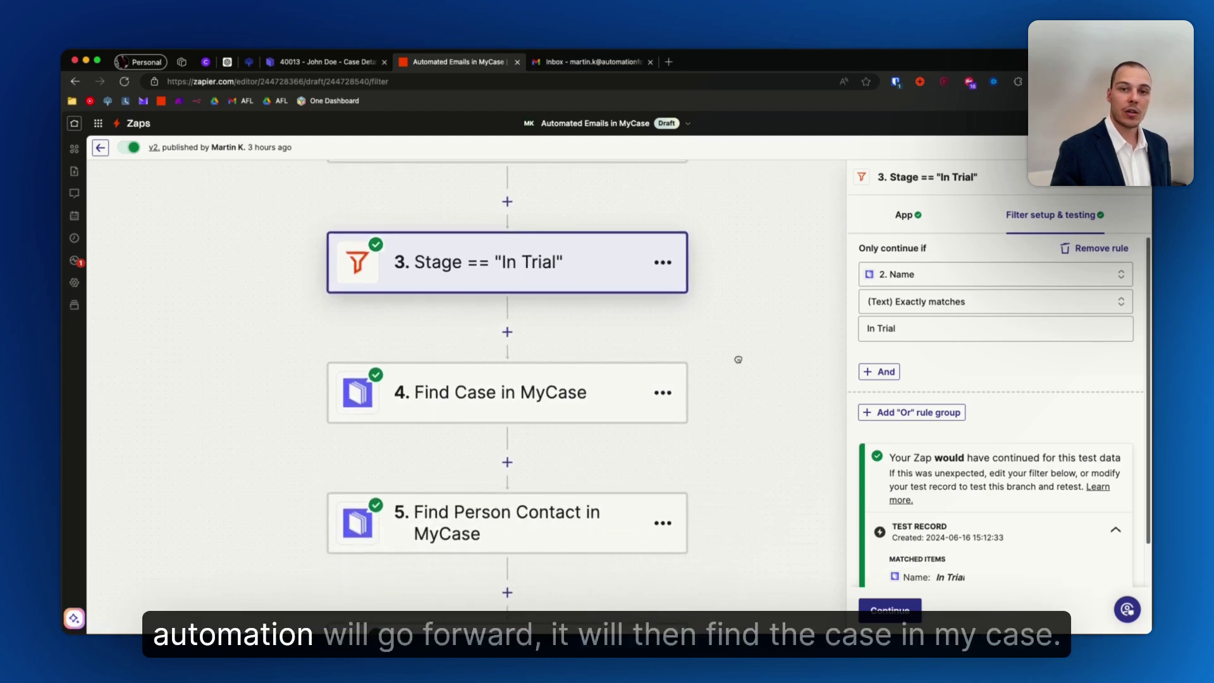
pyautogui.scroll(-3, 727, 342)
pyautogui.click(600, 304)
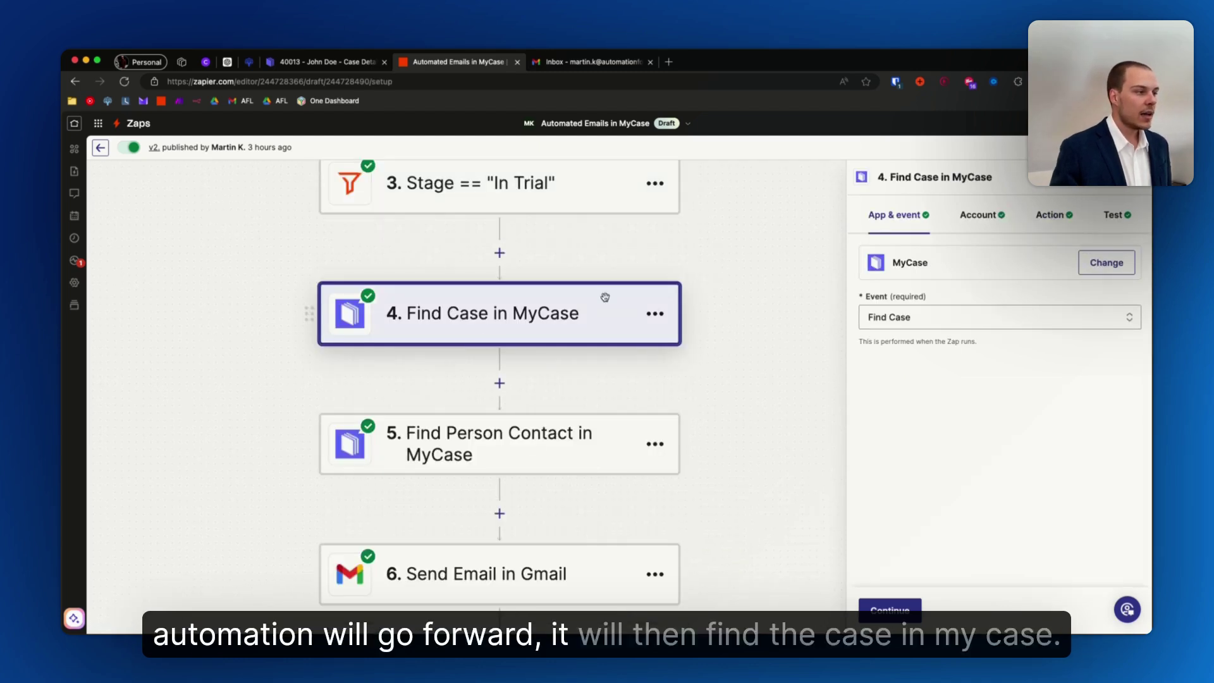
pyautogui.click(1051, 215)
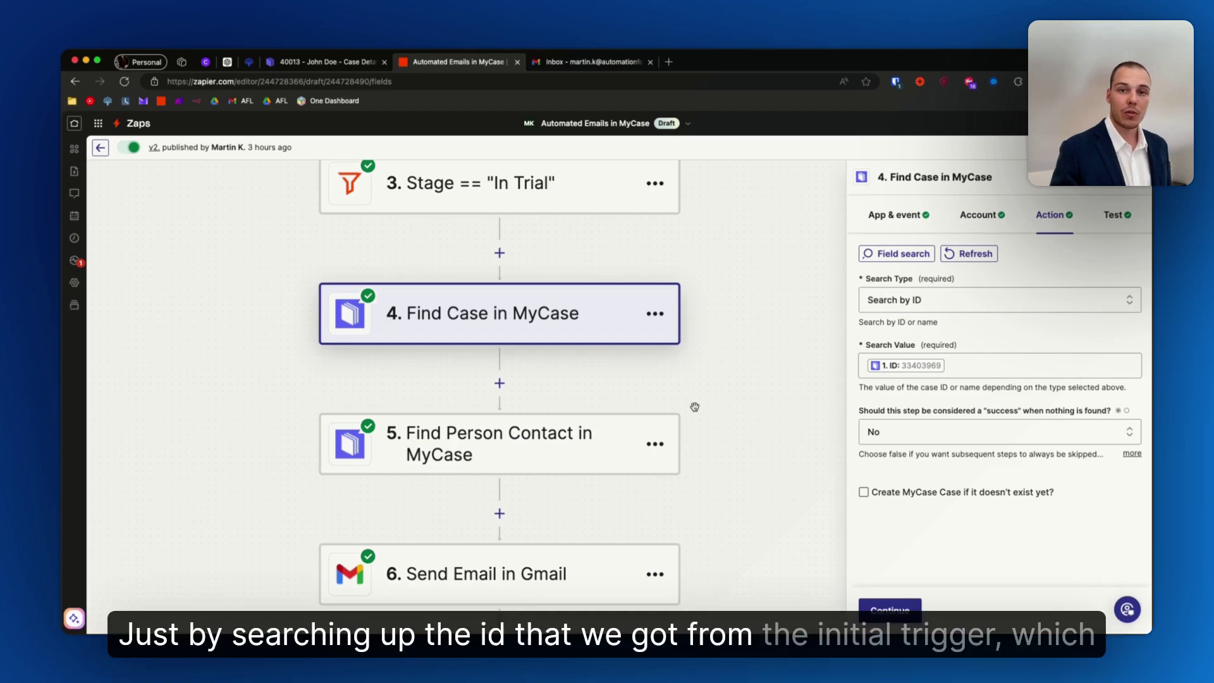
pyautogui.click(1127, 216)
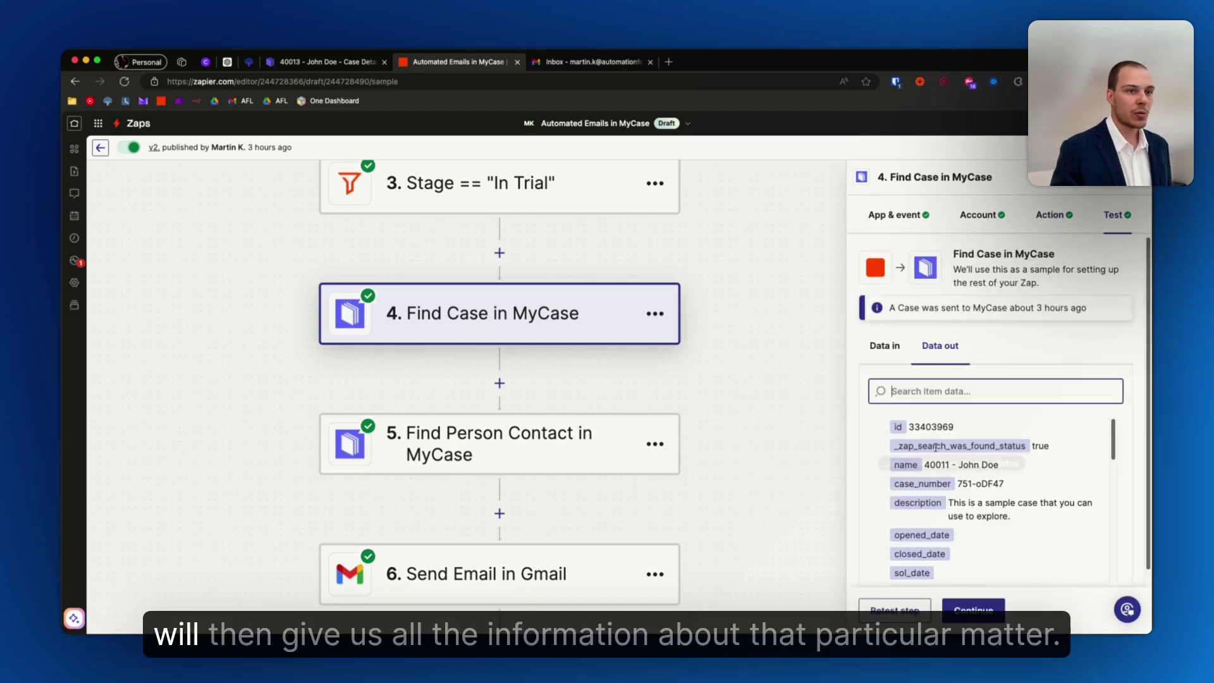
pyautogui.scroll(-10, 1003, 466)
pyautogui.scroll(-5, 1002, 466)
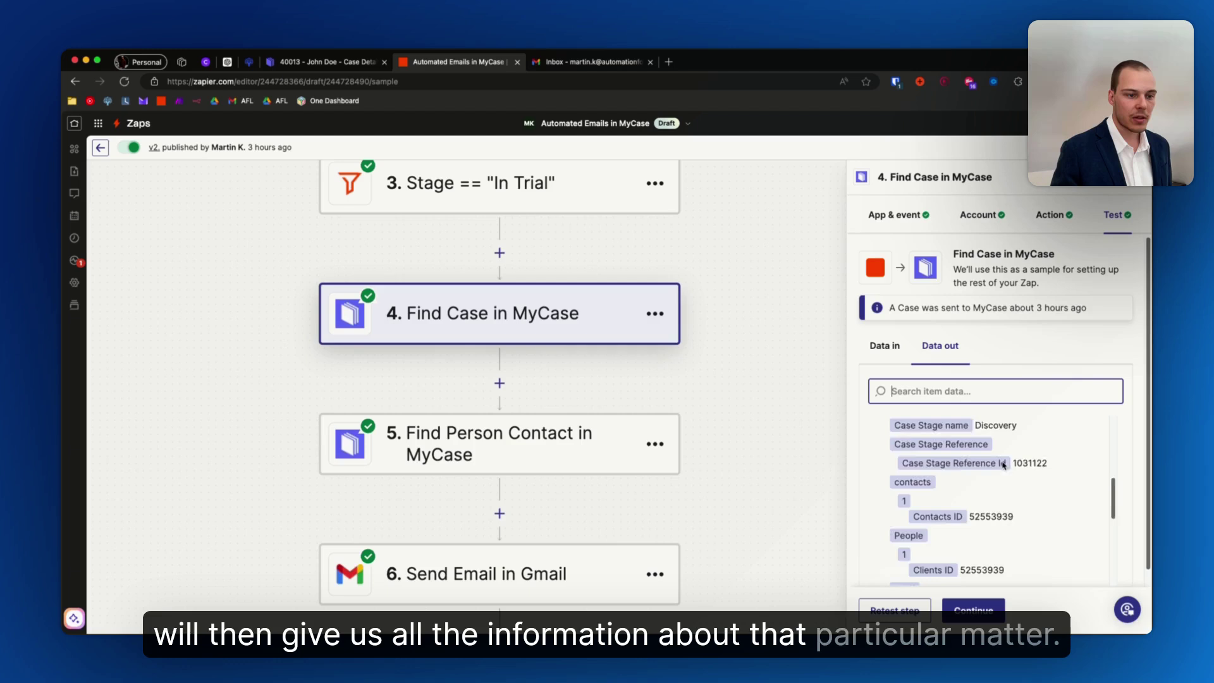
# - Review the Find Person Contact search and sample output, then open the Send Email in Gmail step
pyautogui.click(542, 465)
pyautogui.moveTo(762, 399); pyautogui.dragTo(761, 392)
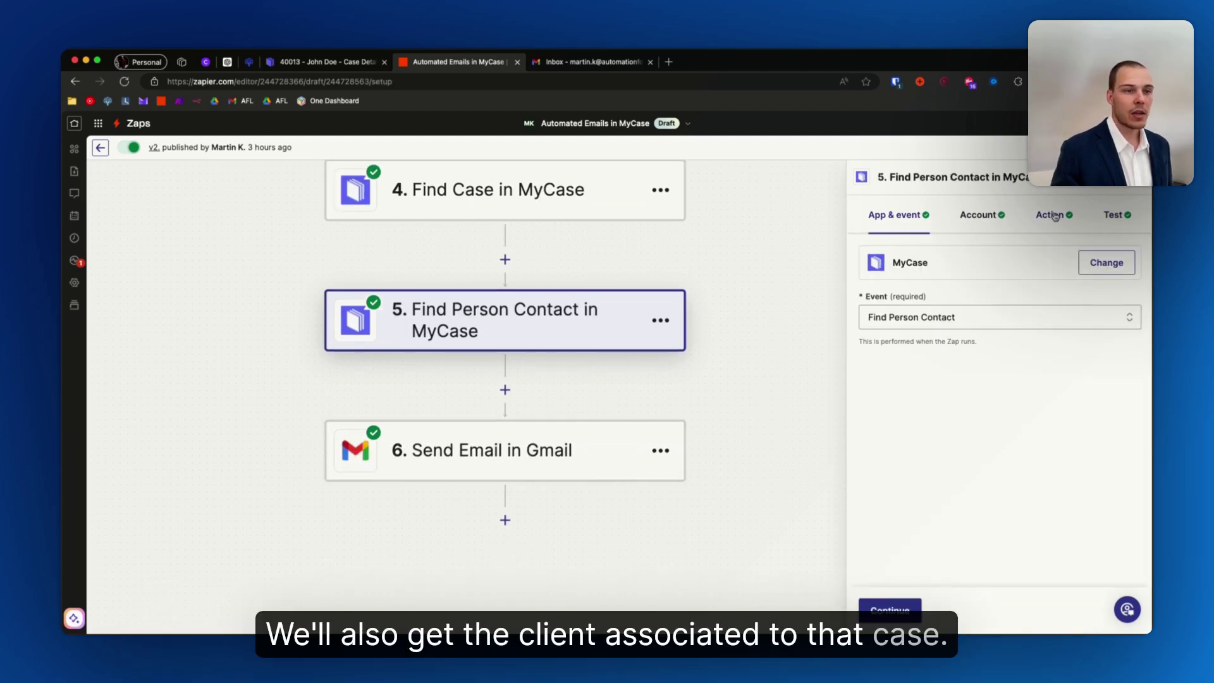
pyautogui.click(889, 610)
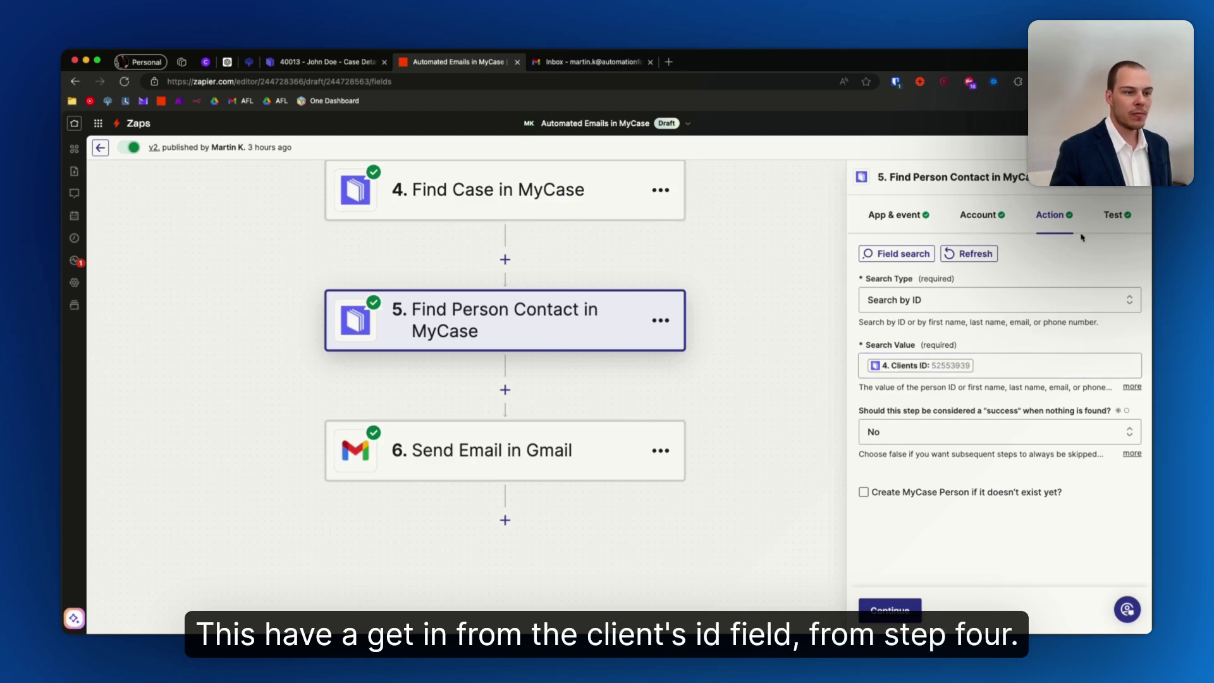
pyautogui.click(1117, 214)
pyautogui.scroll(-10, 982, 494)
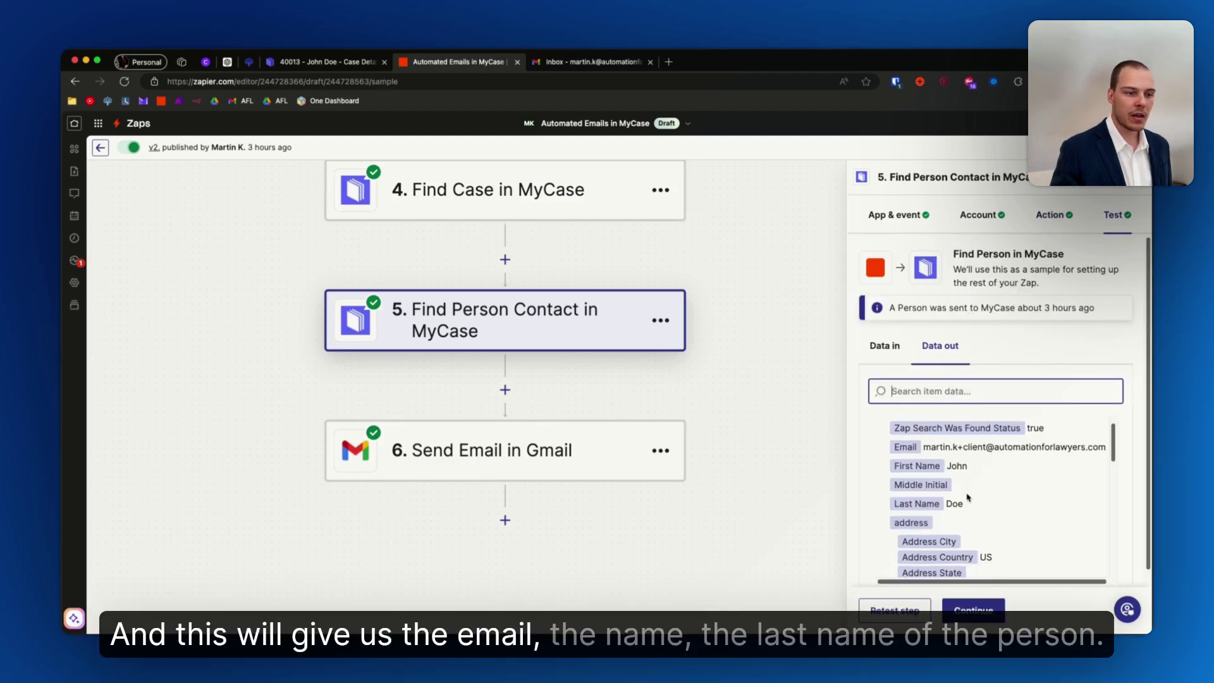
pyautogui.click(579, 435)
# - Go through the Gmail action's recipient, sender, subject and body fields
pyautogui.click(1051, 215)
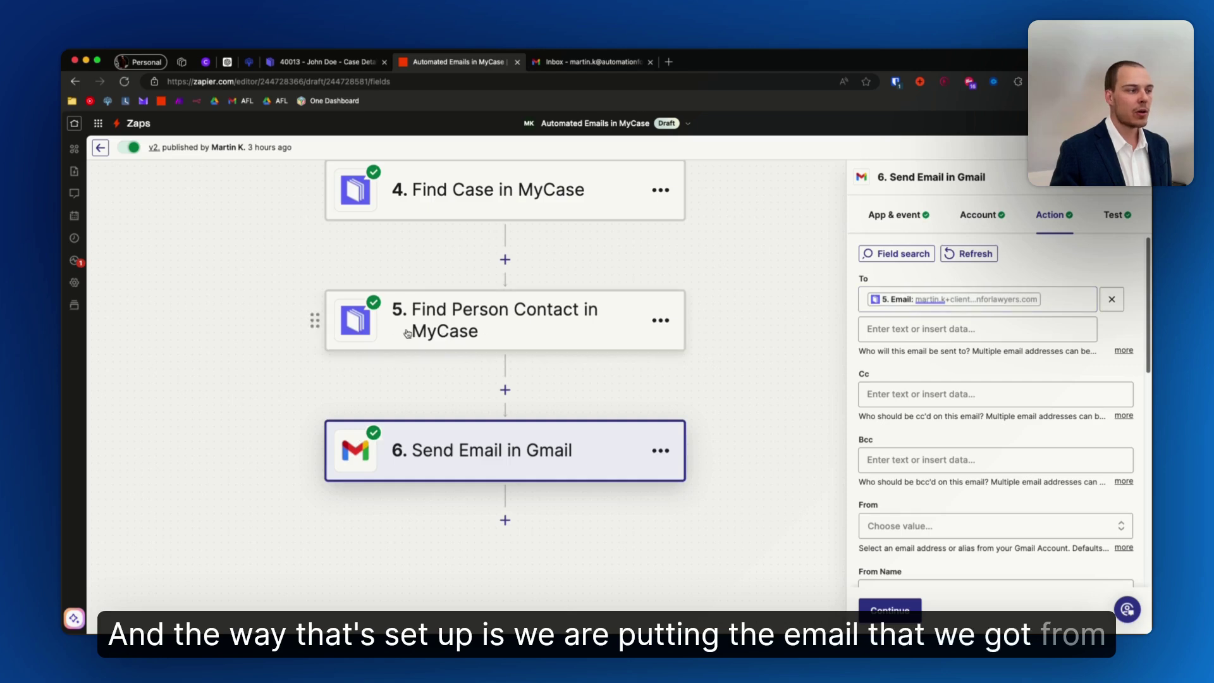
pyautogui.scroll(-5, 937, 339)
pyautogui.scroll(-2, 932, 354)
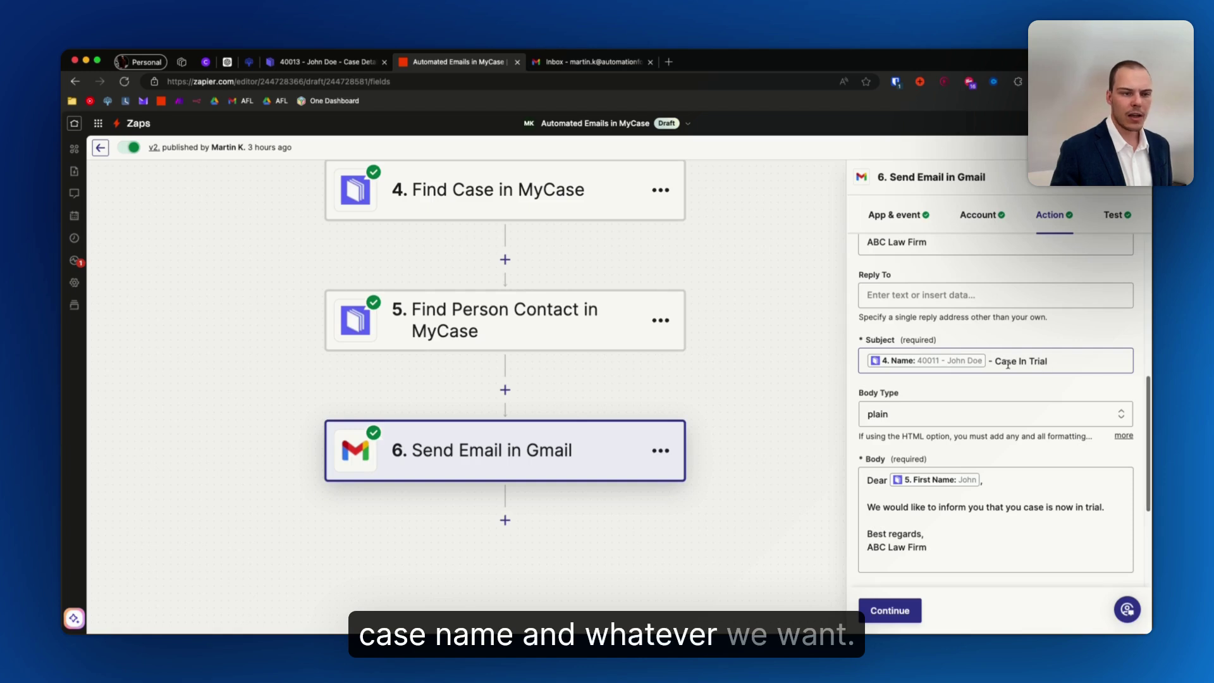
pyautogui.scroll(-1, 1004, 385)
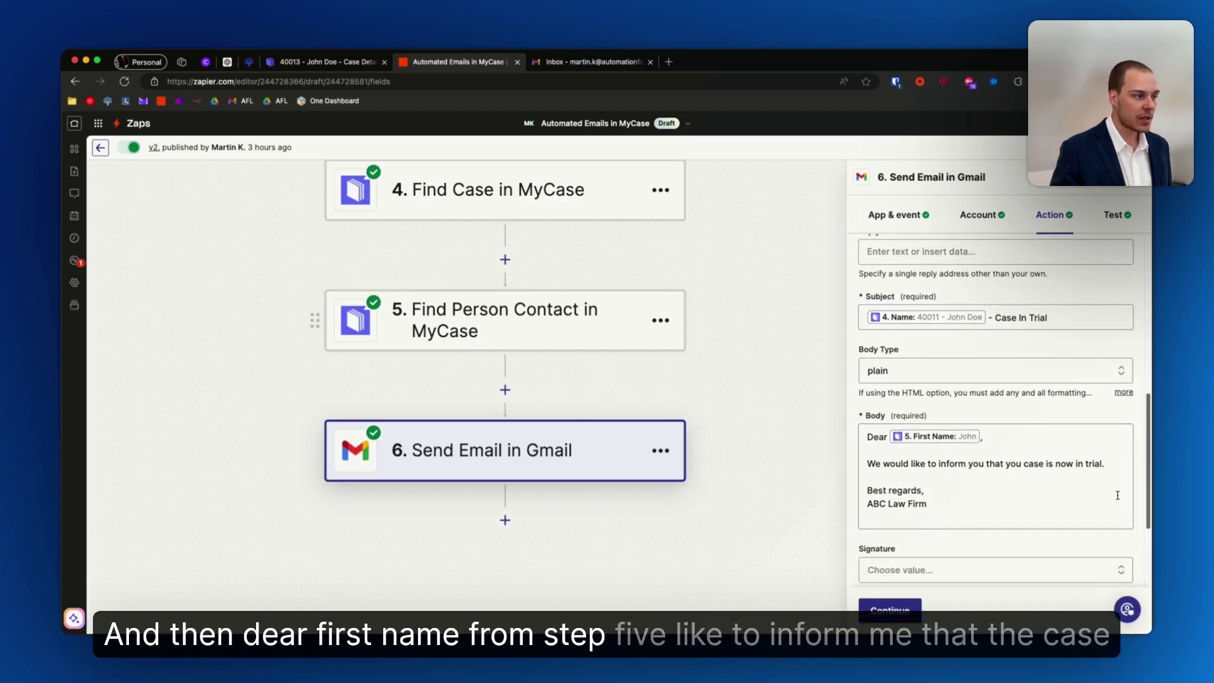
pyautogui.scroll(-1, 1018, 490)
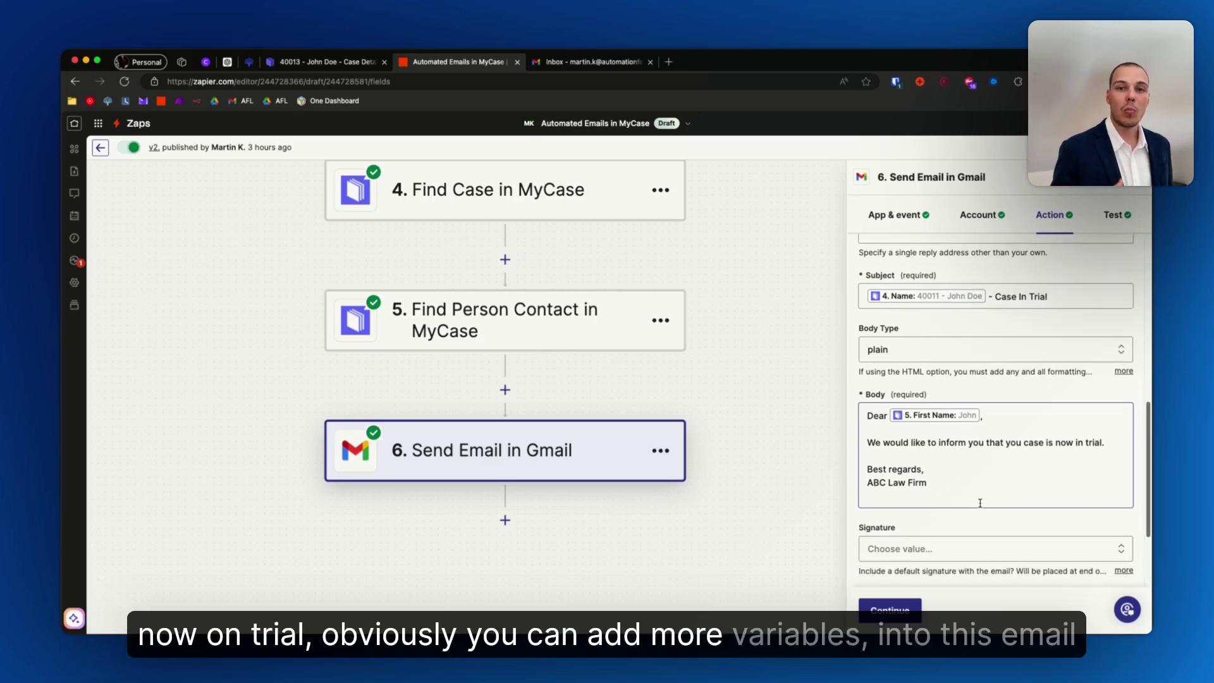
pyautogui.scroll(-5, 976, 500)
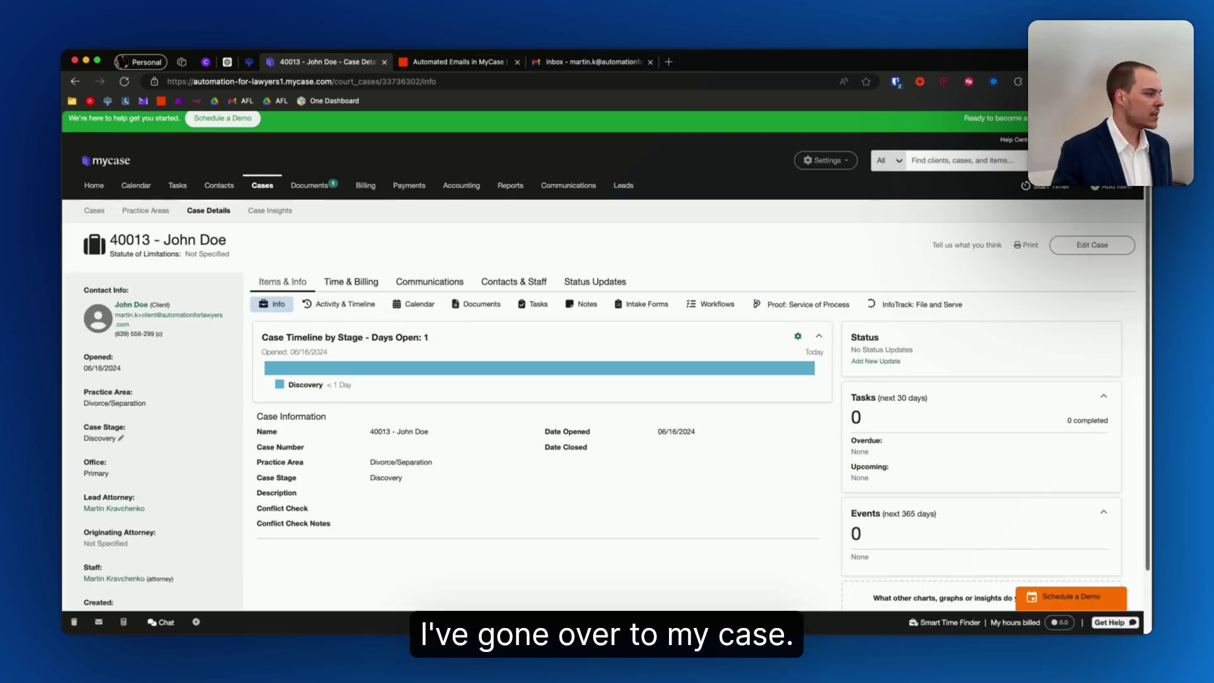
# - Edit case 40013's Case Stage to In Trial, then go back to the Zapier tab
pyautogui.scroll(-1, 163, 418)
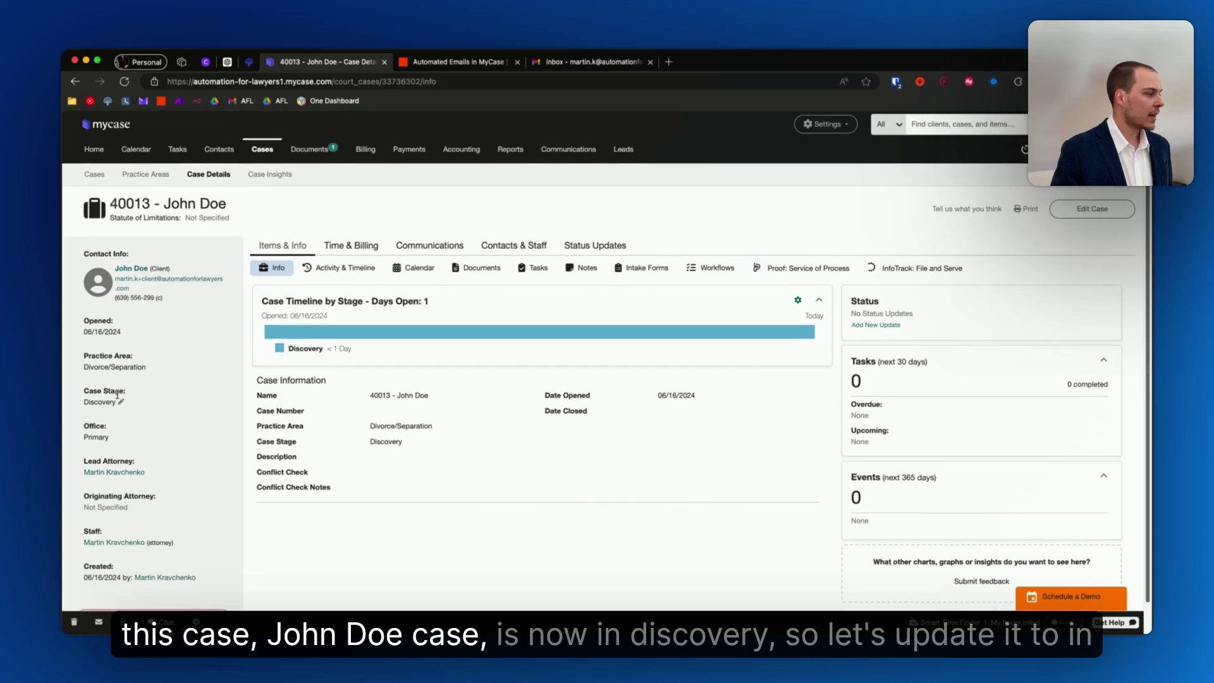
pyautogui.click(122, 404)
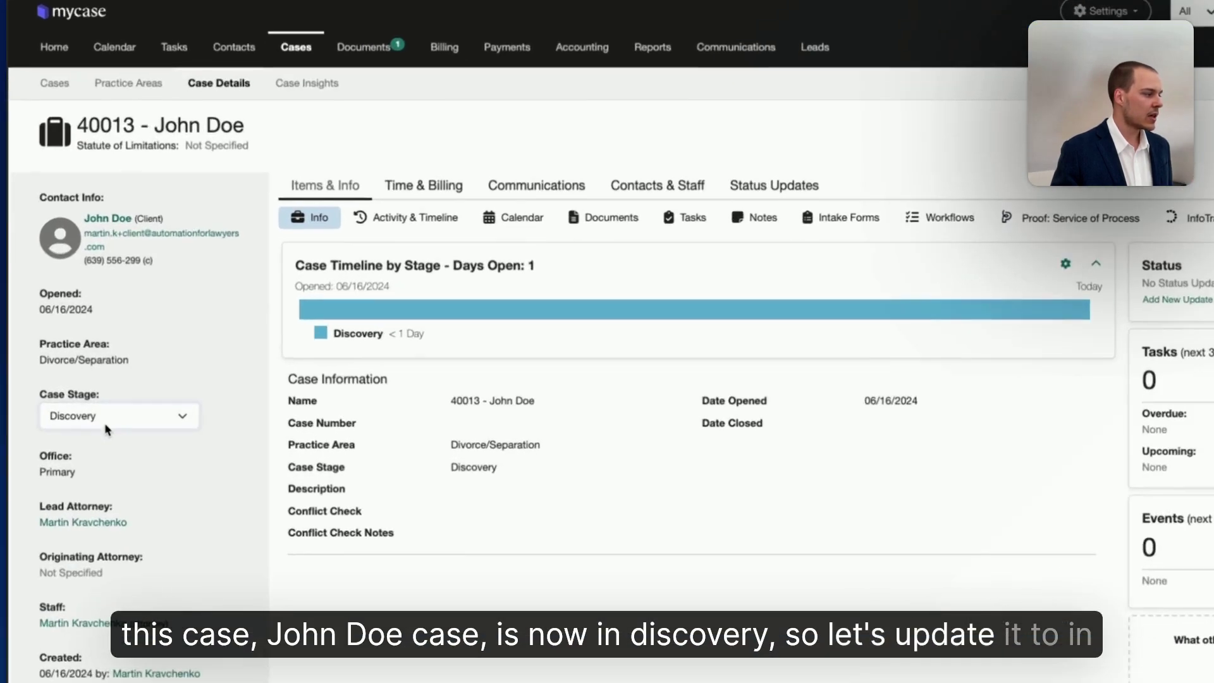
pyautogui.click(130, 419)
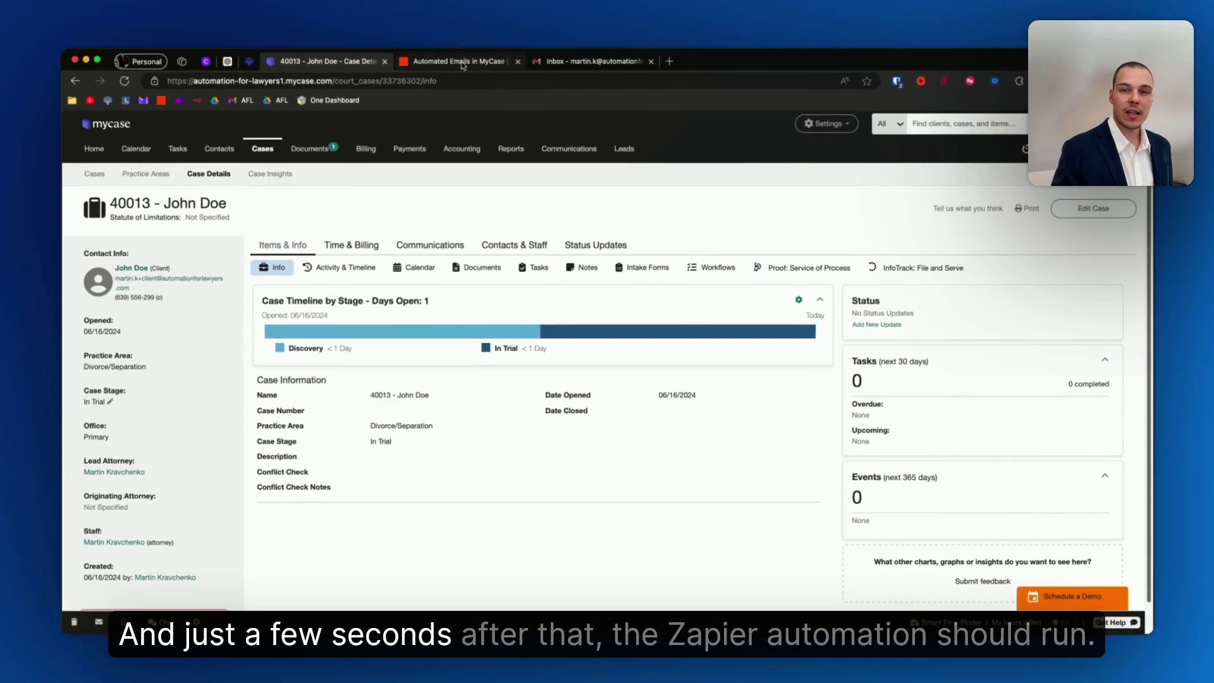
pyautogui.click(463, 64)
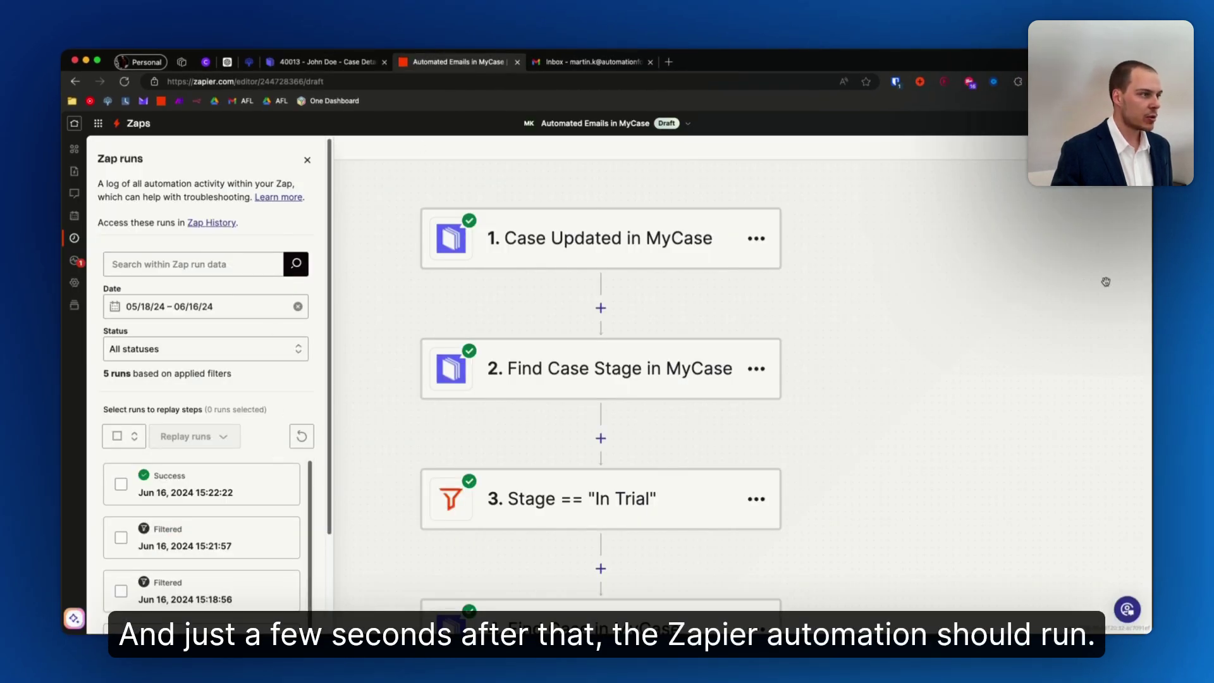
# - Open the newest Success run and confirm step 2's Data out shows stage 'In Trial'
pyautogui.click(209, 486)
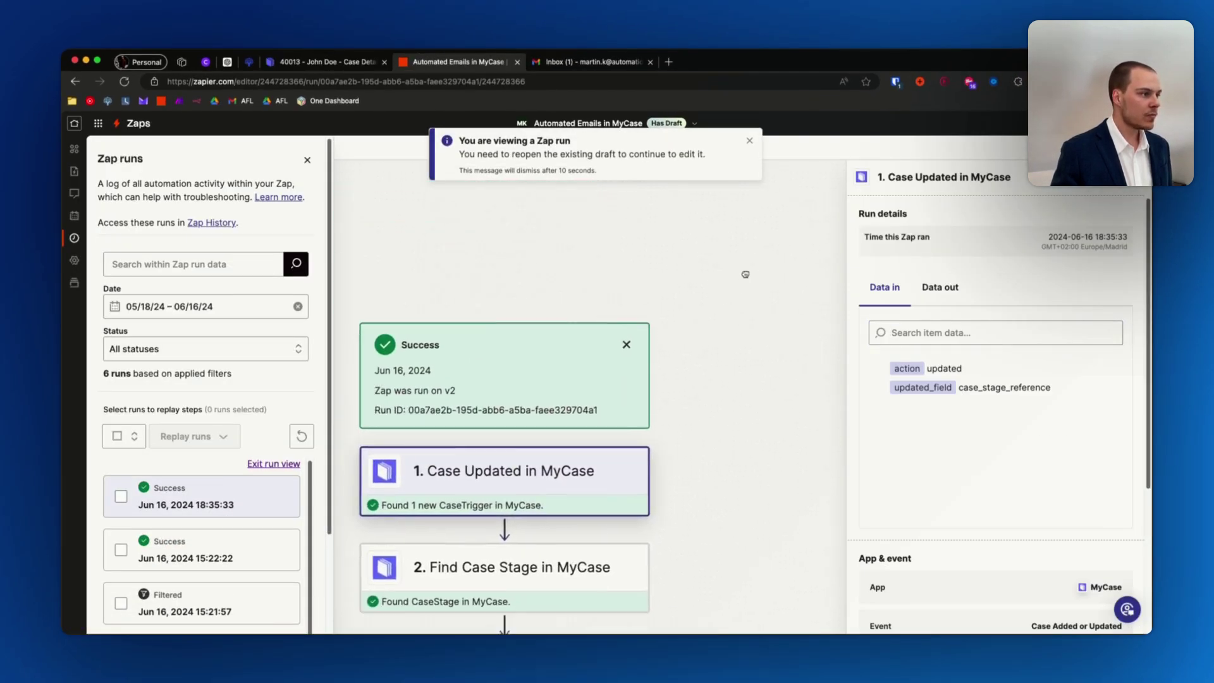
pyautogui.scroll(-2, 708, 332)
pyautogui.scroll(-5, 722, 471)
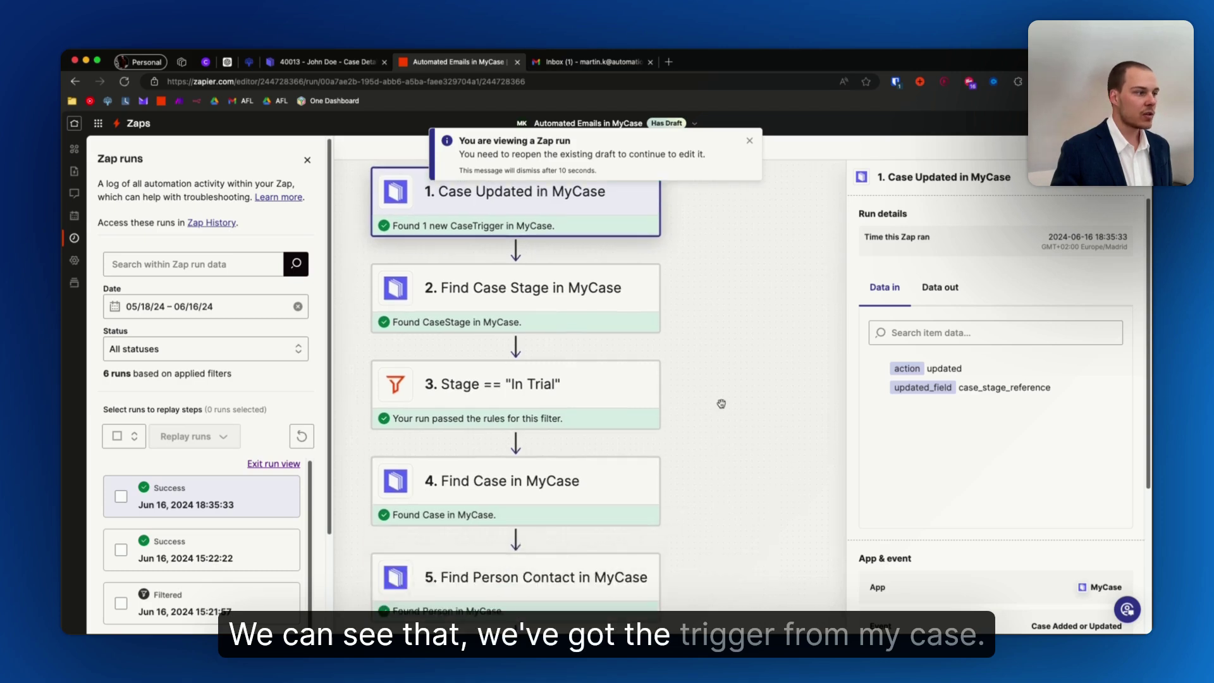
pyautogui.click(607, 208)
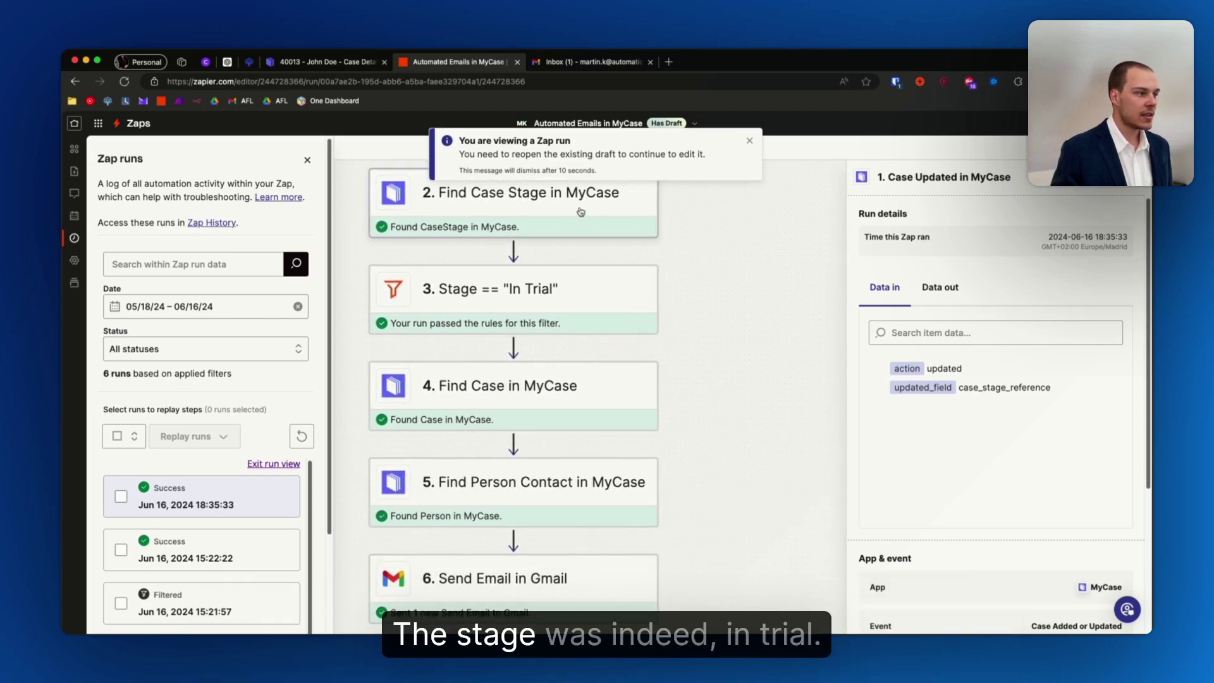
pyautogui.click(940, 287)
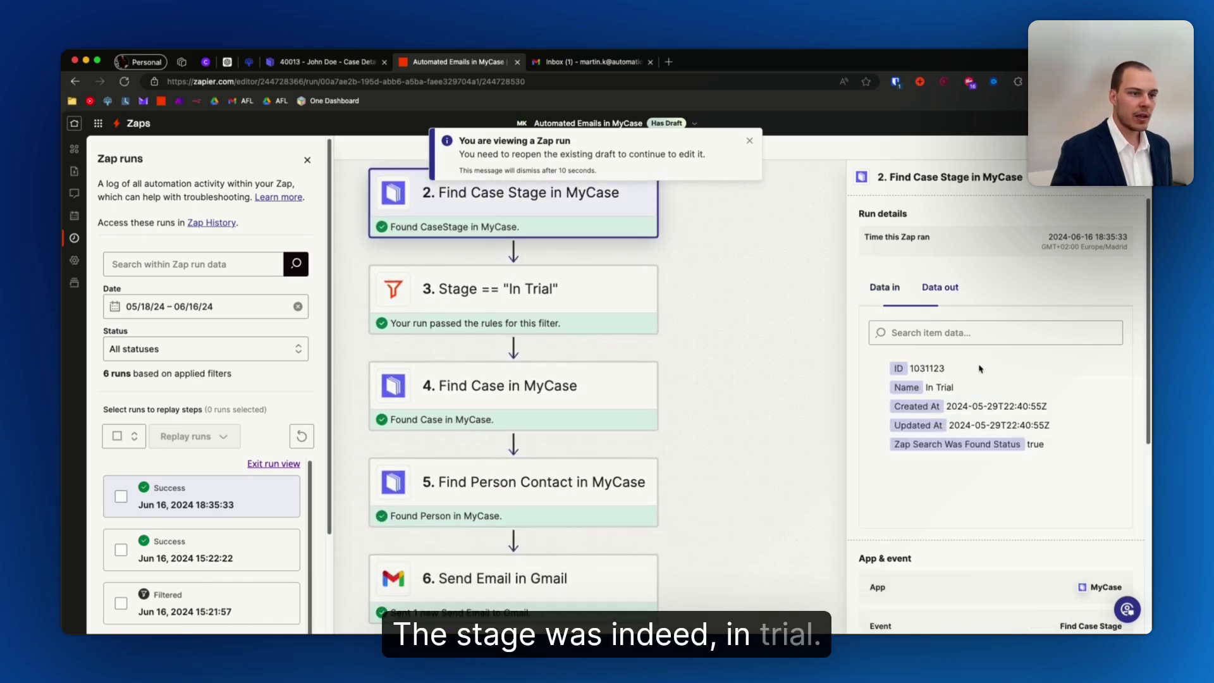
pyautogui.scroll(-5, 516, 386)
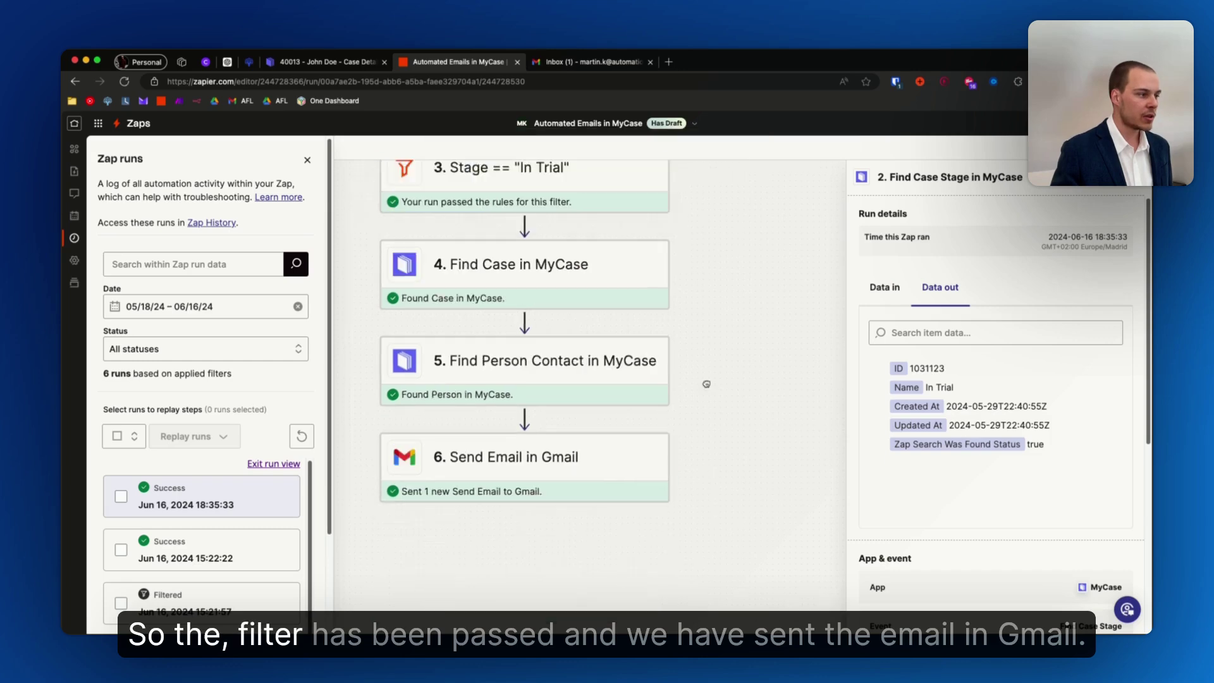
pyautogui.click(593, 61)
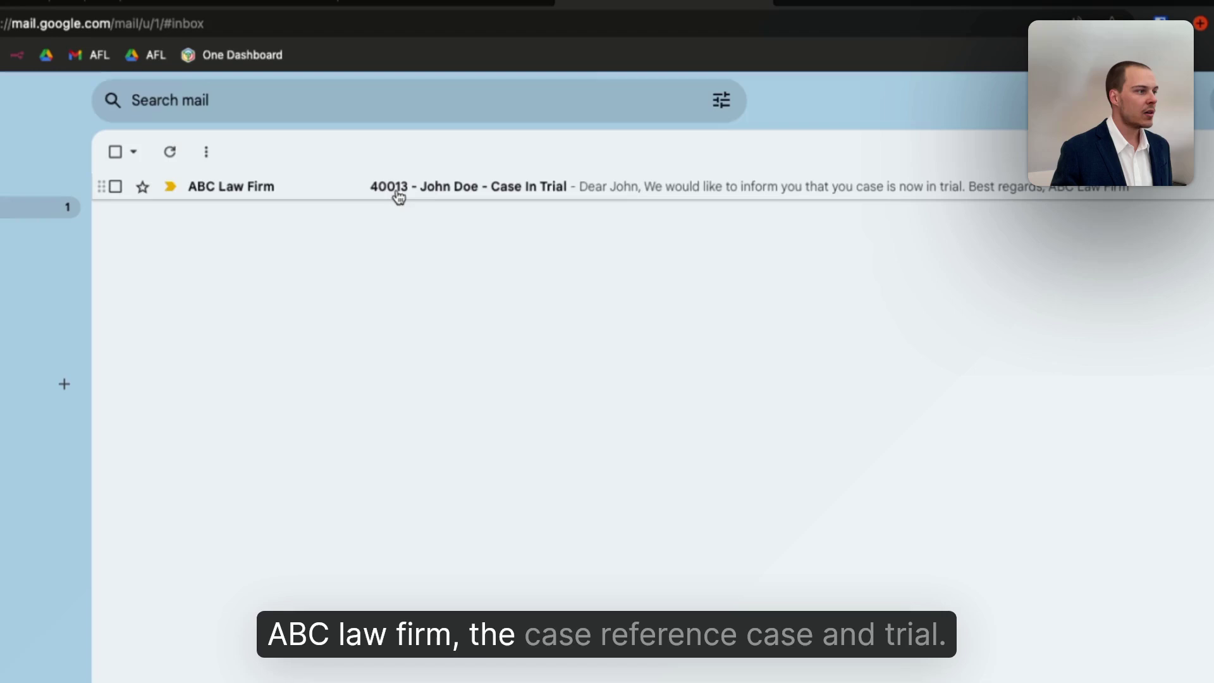
# - Read the ABC Law Firm 'Case In Trial' email, then set case 40013's stage to On Hold
pyautogui.click(476, 188)
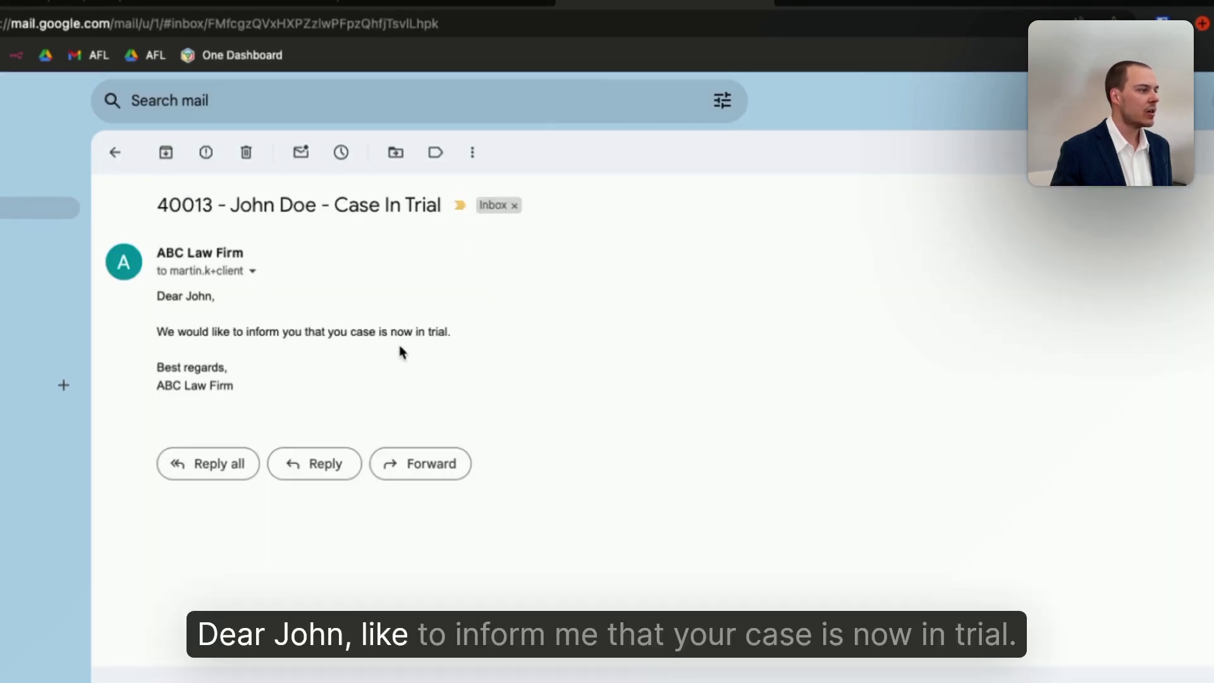
pyautogui.click(115, 151)
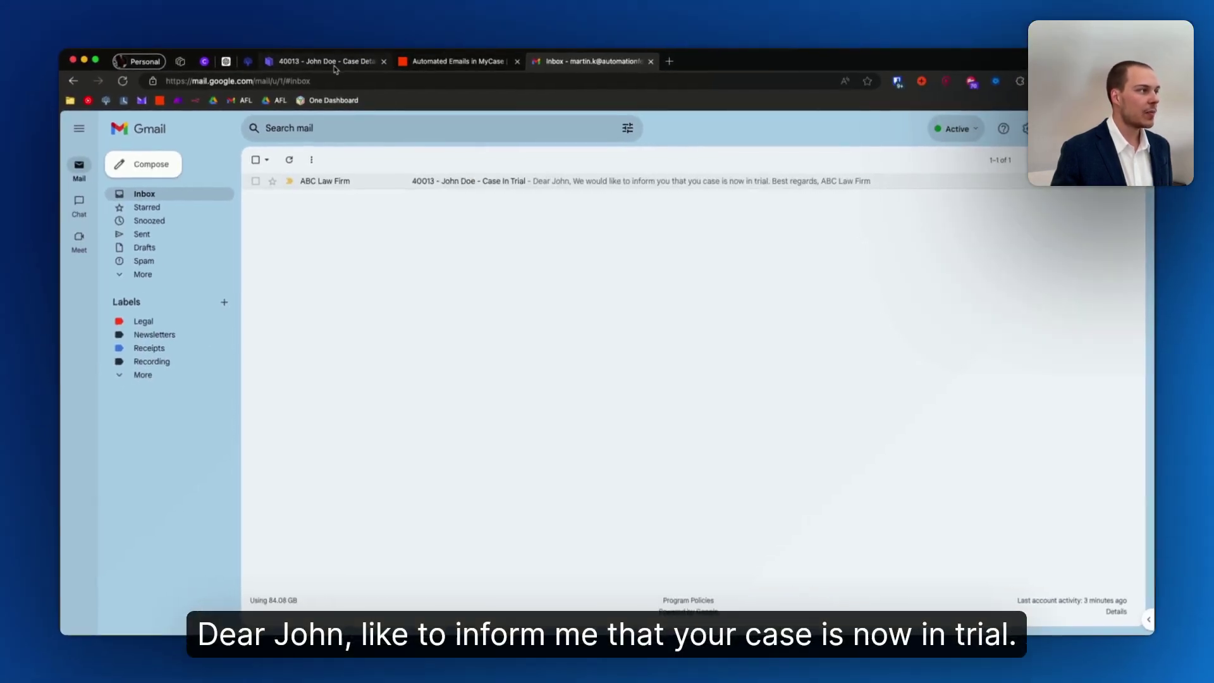
pyautogui.click(322, 62)
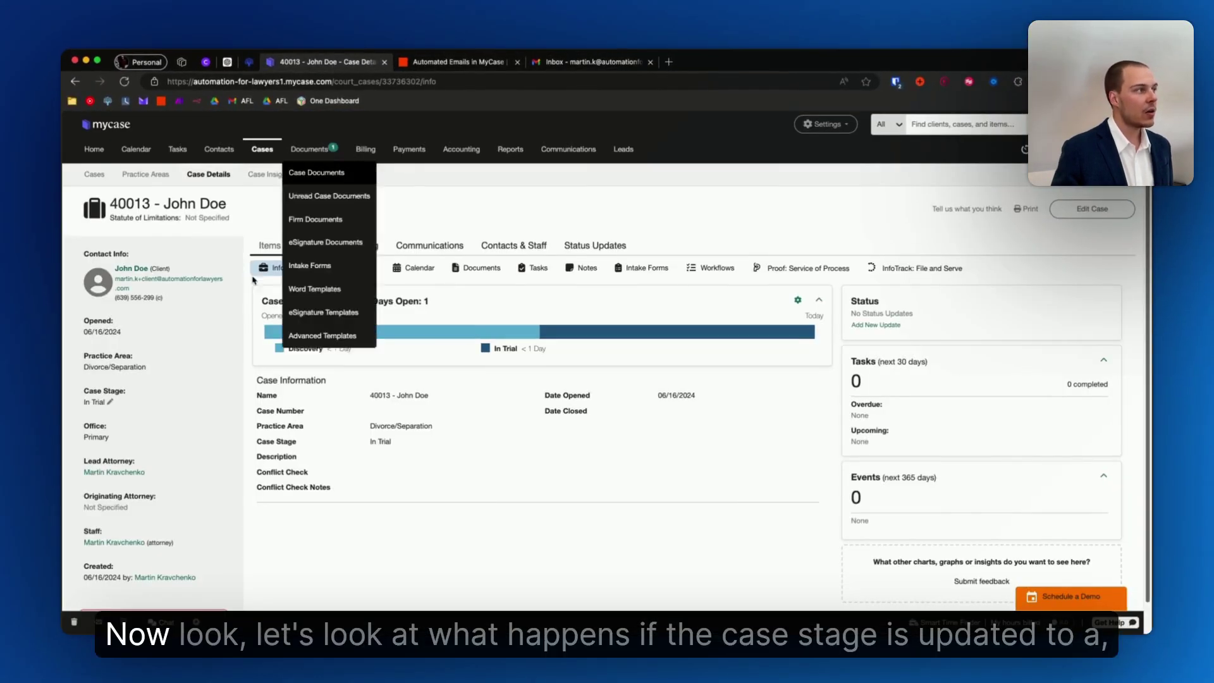
pyautogui.click(111, 402)
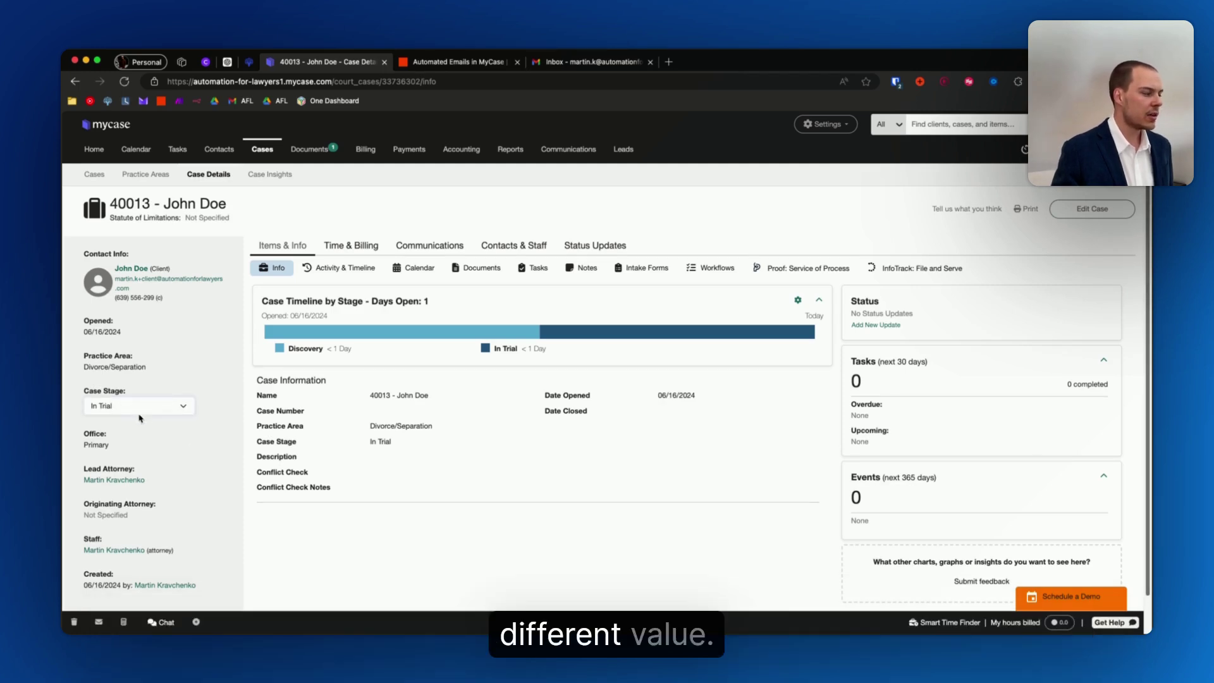
pyautogui.click(174, 408)
pyautogui.click(174, 425)
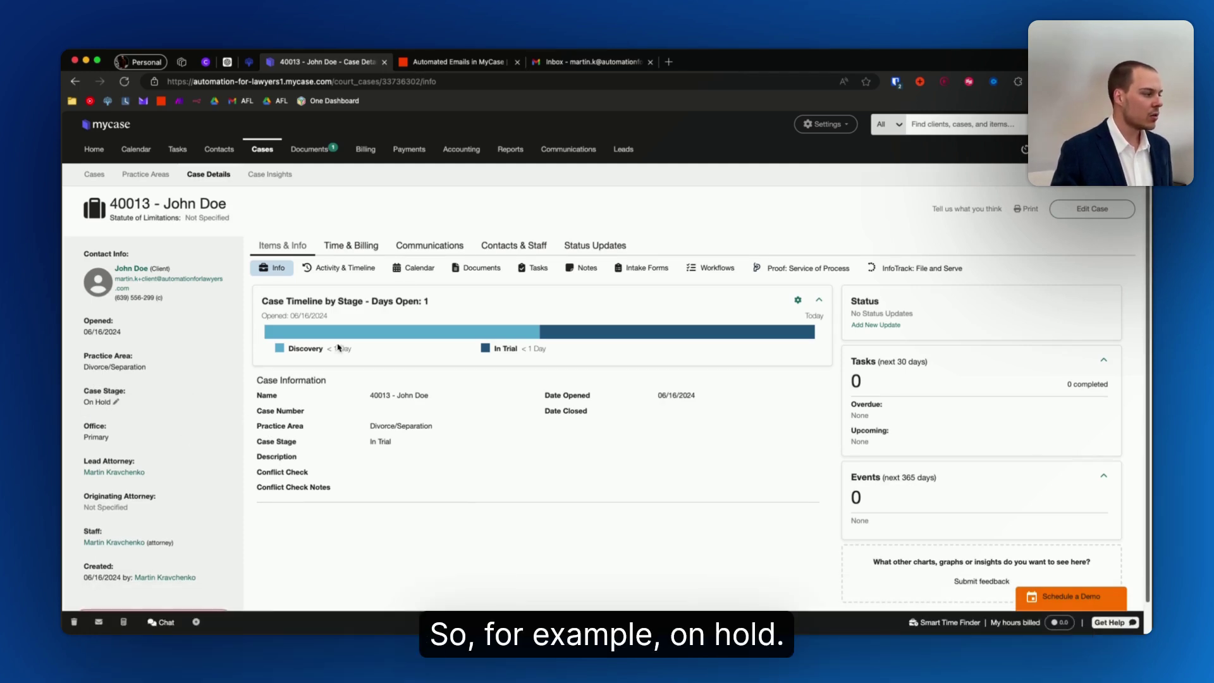
pyautogui.hotkey('ctrl', 'Tab')
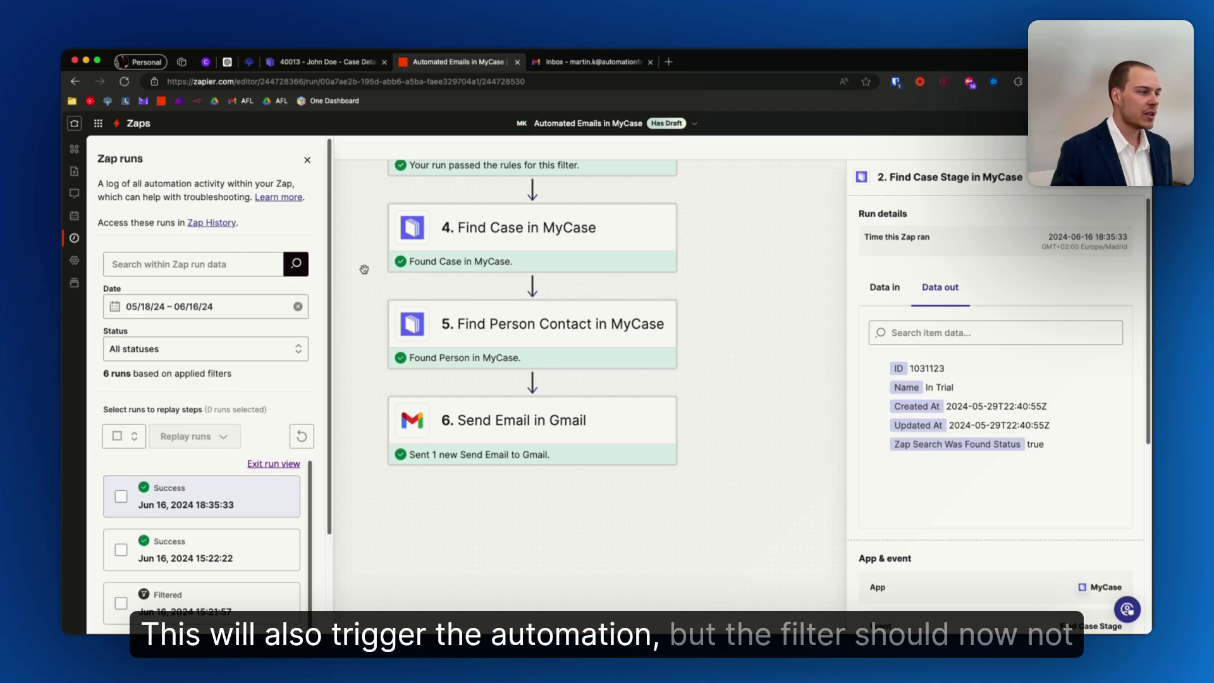
# - Refresh the run list and confirm the new Filtered run's Find Case Stage returned 'On Hold'
pyautogui.scroll(10, 364, 270)
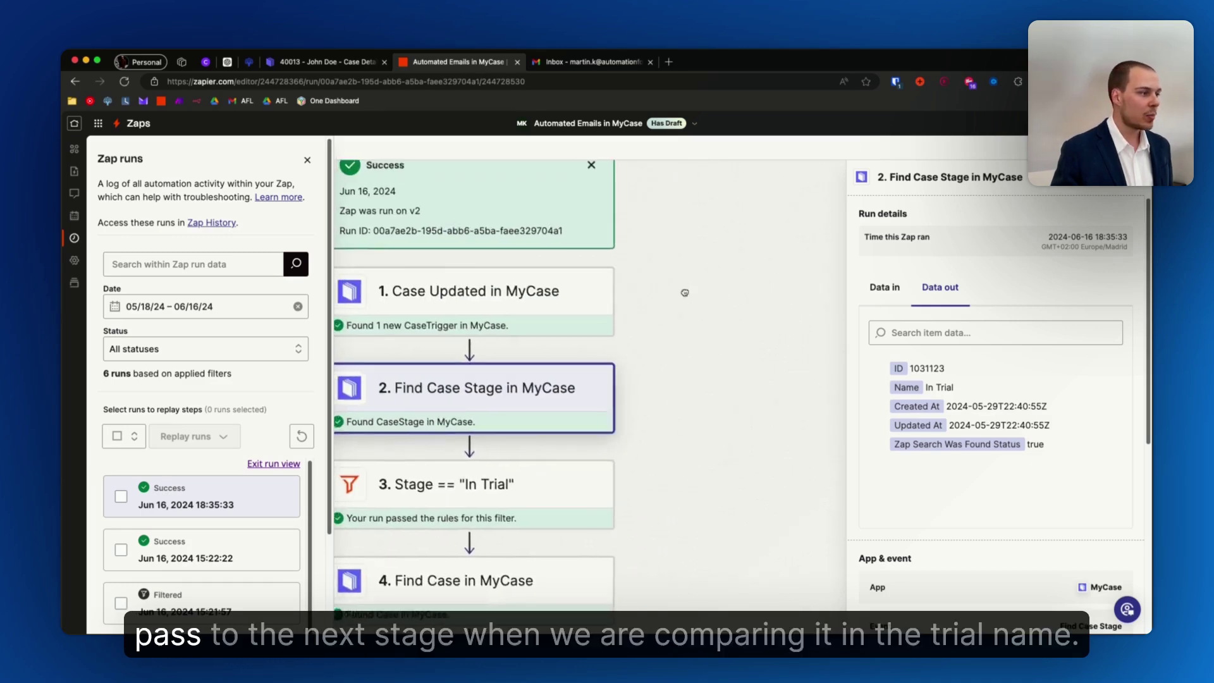
pyautogui.scroll(-1, 448, 479)
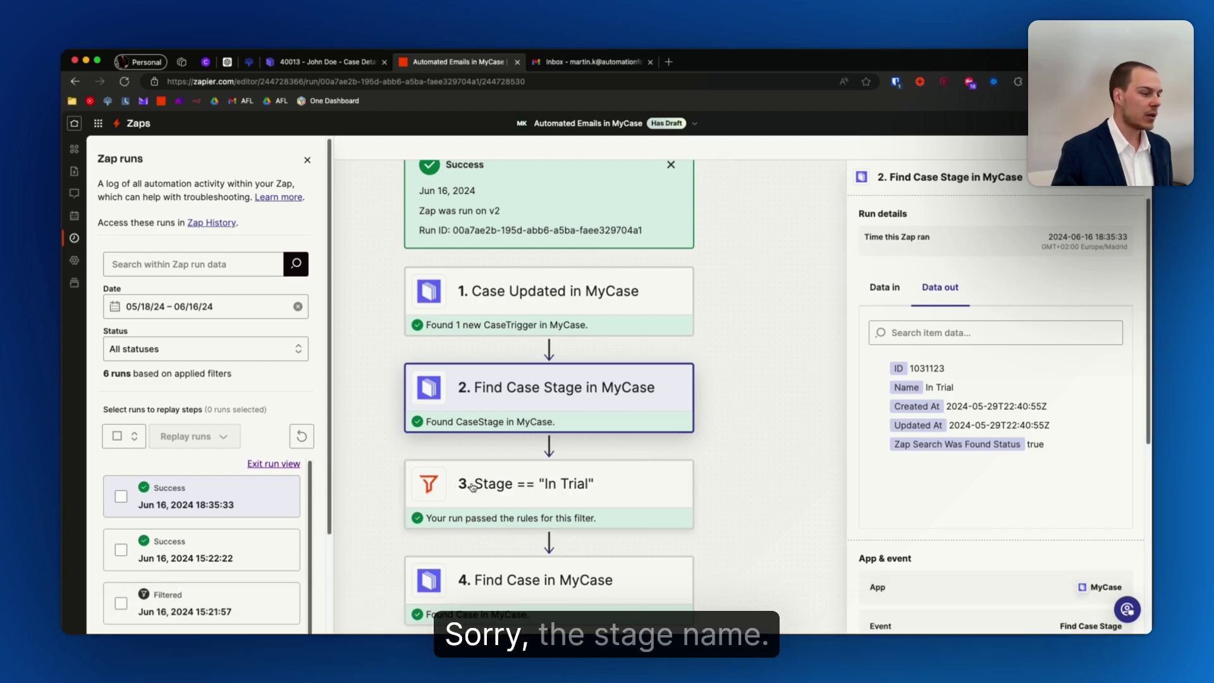
pyautogui.click(302, 436)
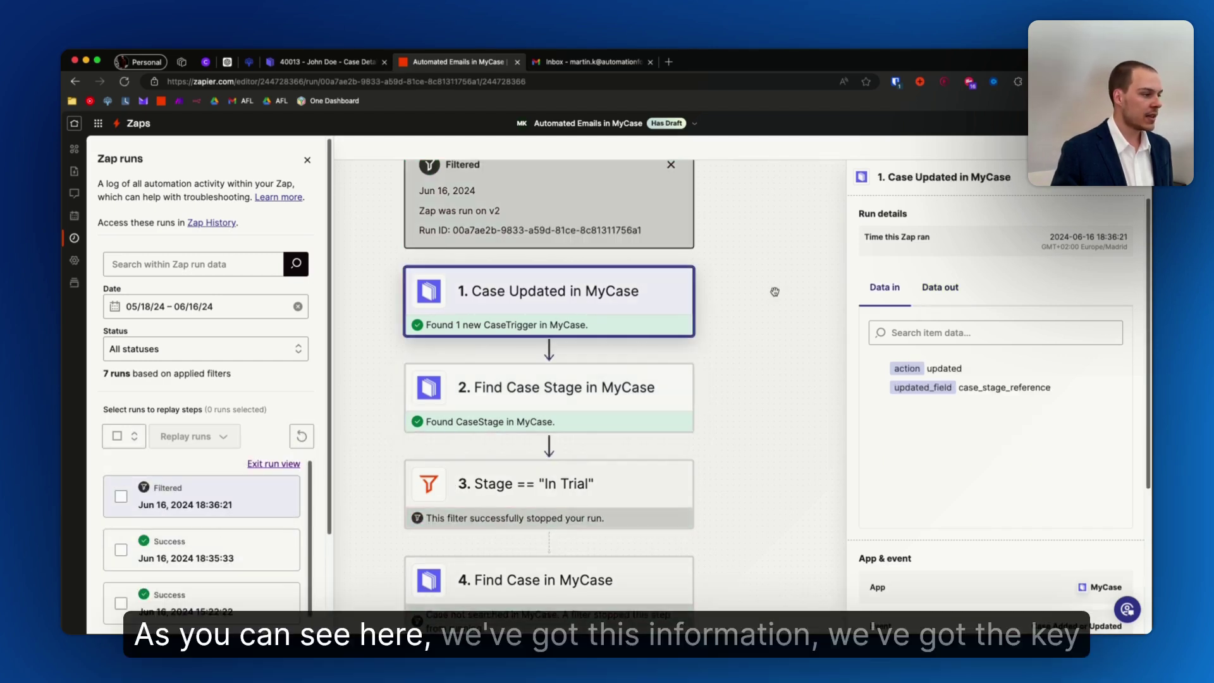
pyautogui.click(532, 416)
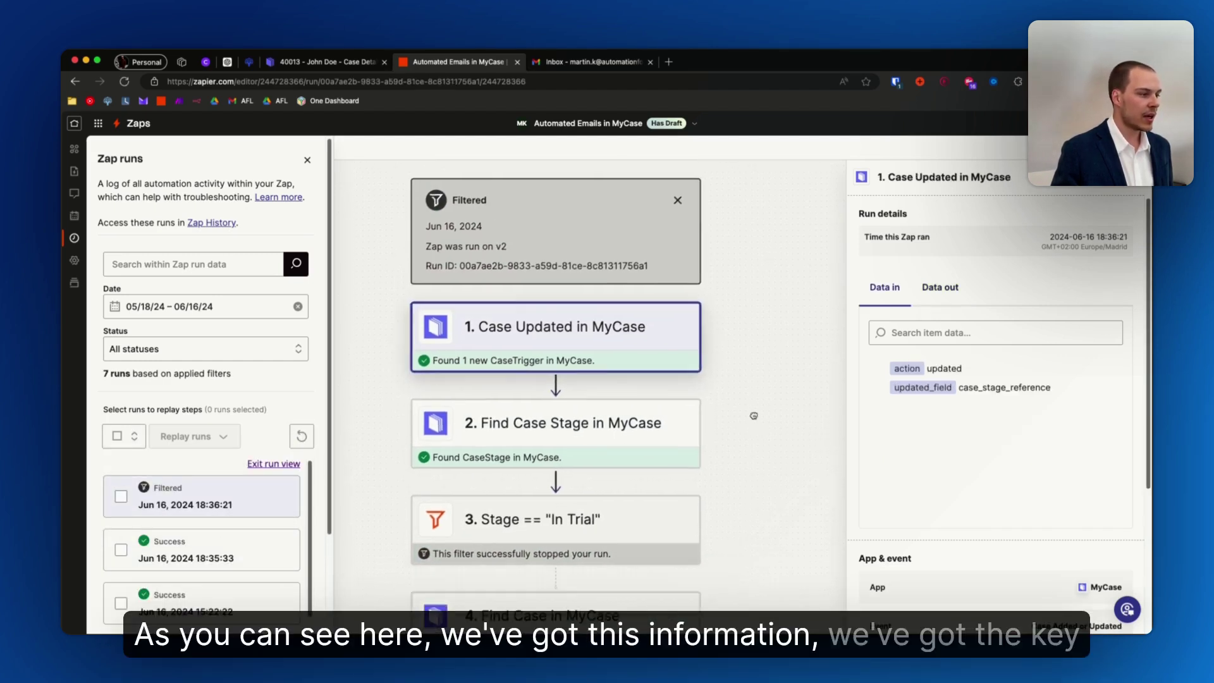
pyautogui.click(940, 287)
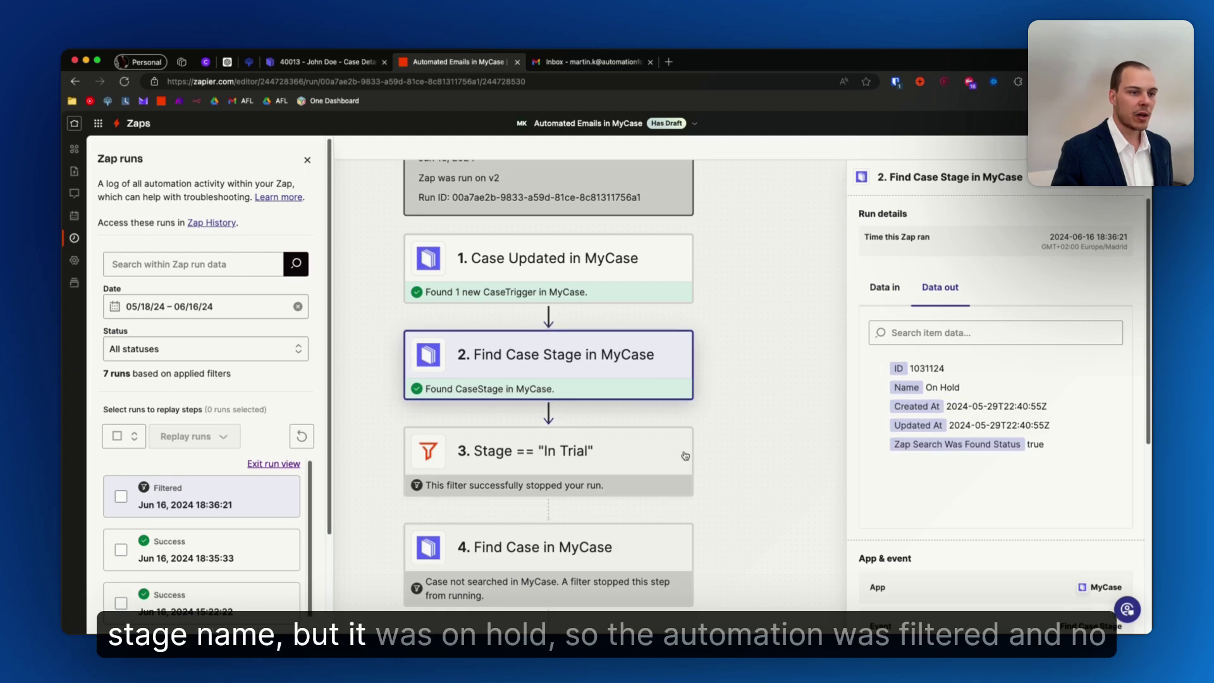
pyautogui.scroll(-3, 738, 515)
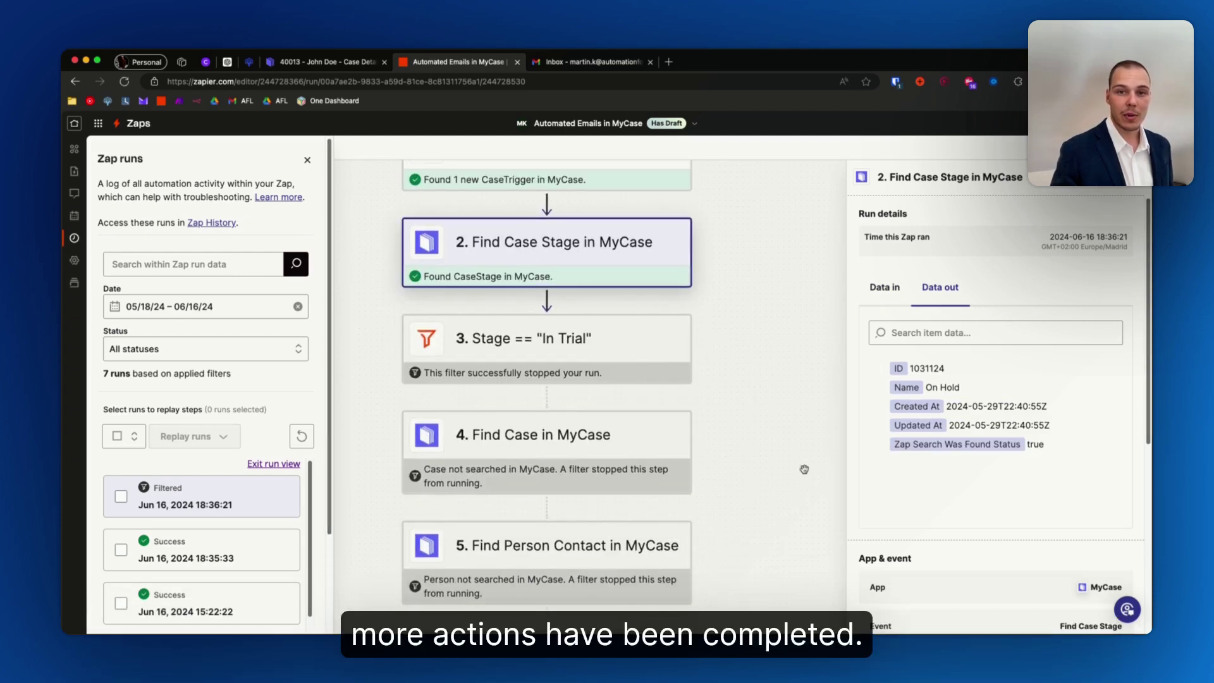
pyautogui.click(875, 414)
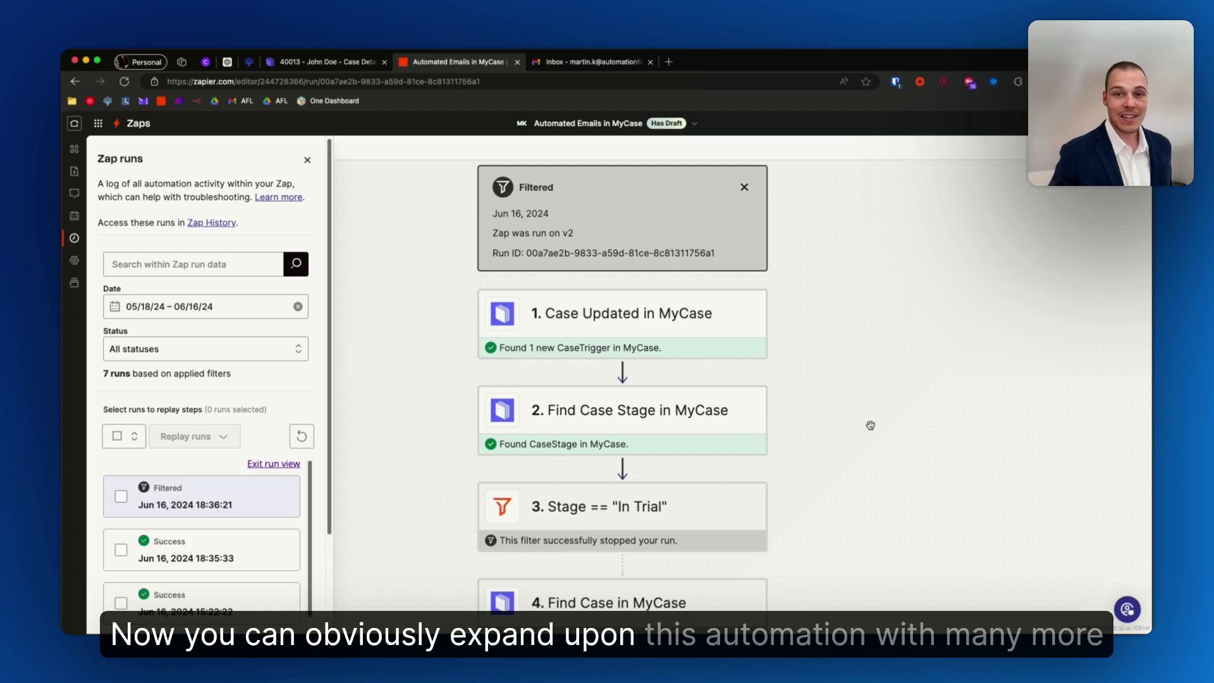
pyautogui.scroll(-5, 851, 449)
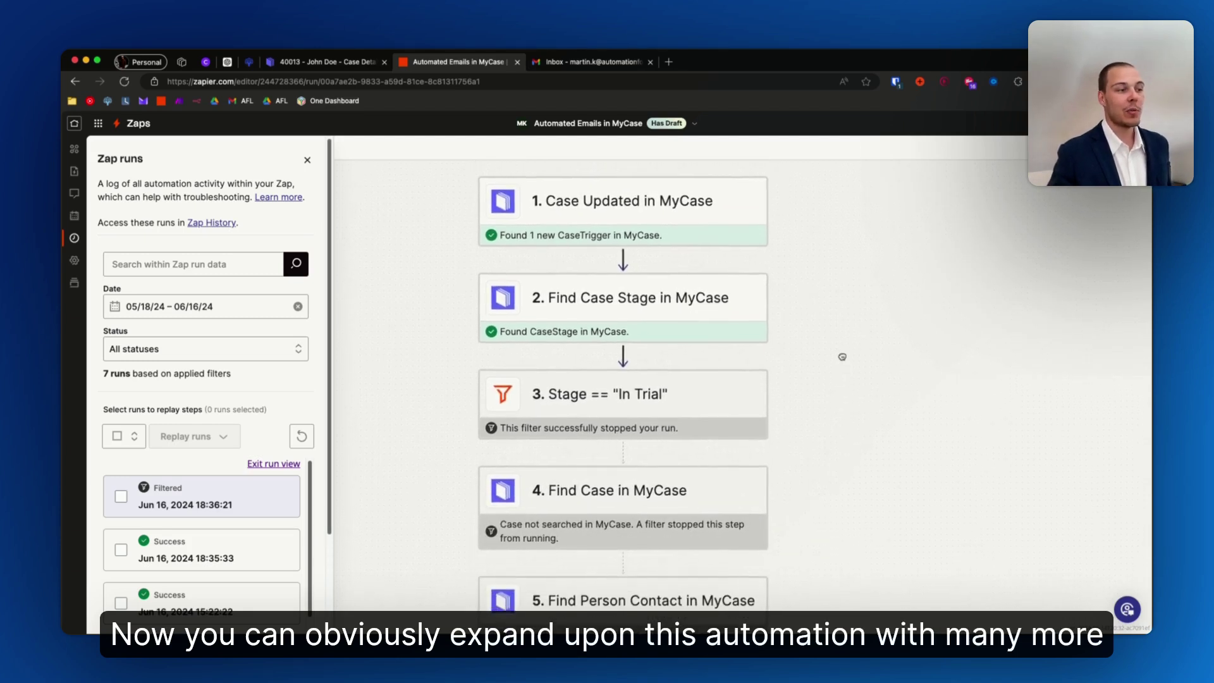